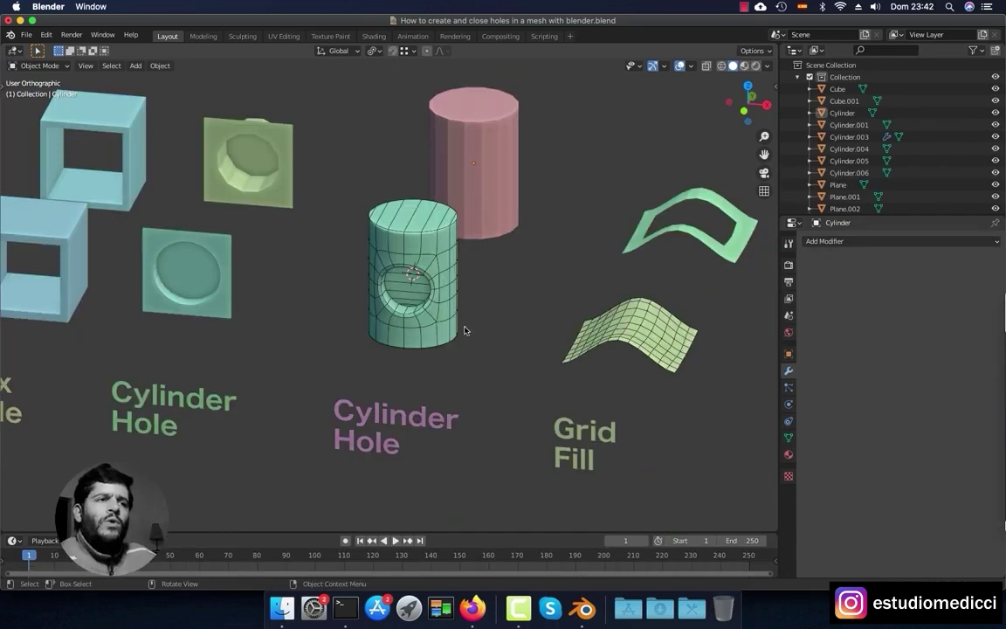
# - Isolate the pink cylinder in local view and place a duplicate about 2.2 m in front of it along the Y axis
pyautogui.scroll(4, 452, 322)
pyautogui.moveTo(460, 341); pyautogui.dragTo(348, 246, button='middle')
pyautogui.moveTo(373, 365); pyautogui.dragTo(368, 301, button='middle')
pyautogui.scroll(-3, 368, 301)
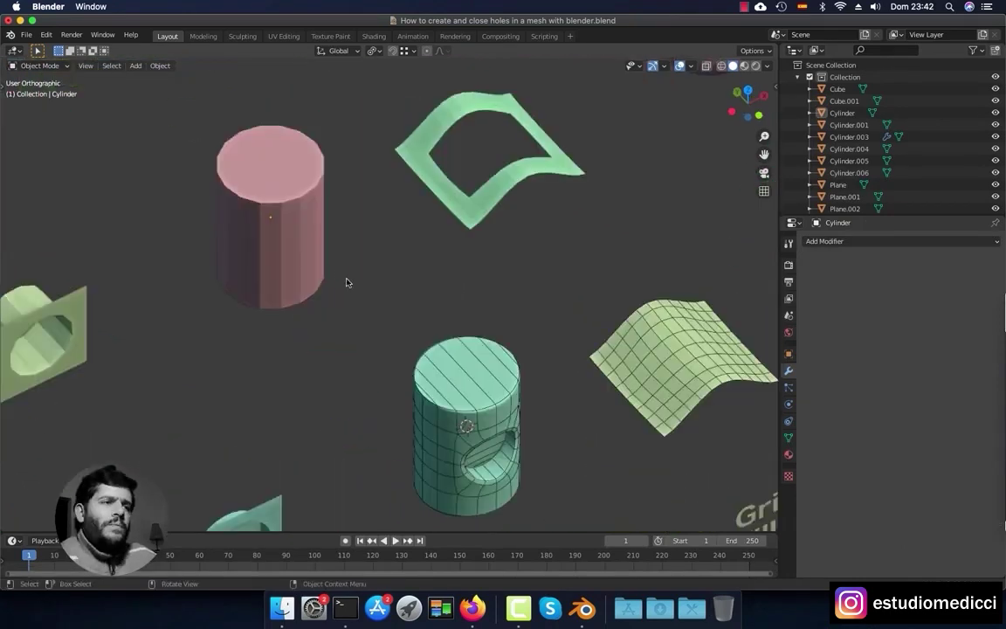
pyautogui.click(295, 243)
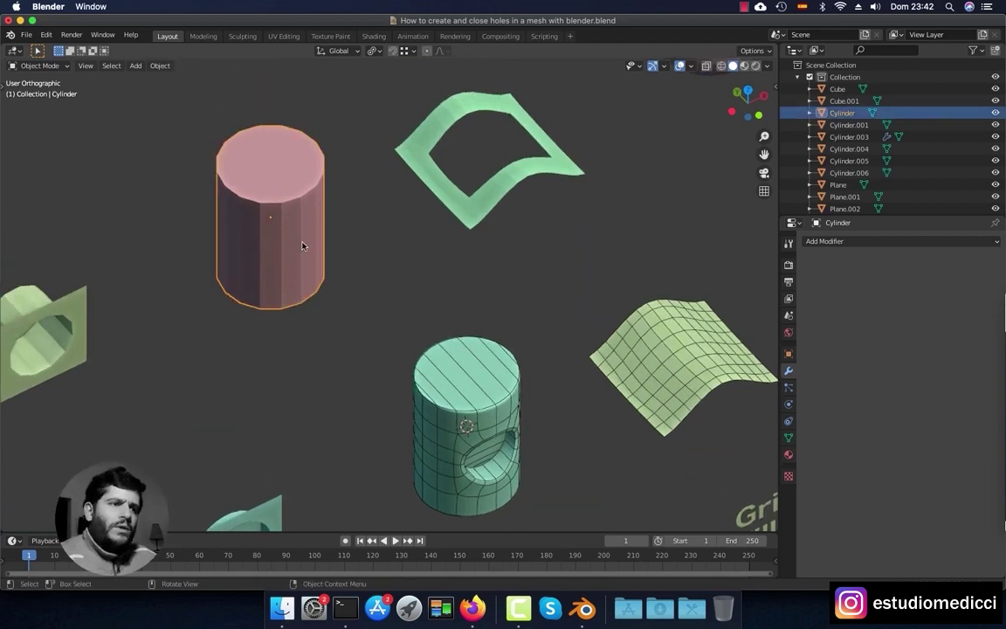
pyautogui.press('KP_Divide')
pyautogui.scroll(3, 303, 243)
pyautogui.hotkey('shift', 'd')
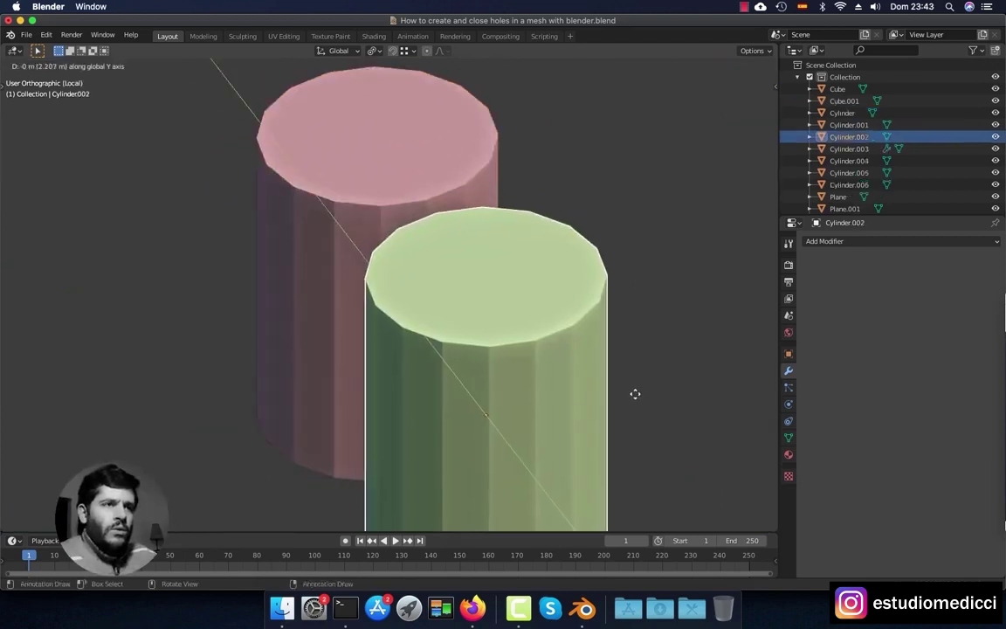
pyautogui.click(636, 394)
# - Edit the duplicate's mesh in wireframe and delete all its geometry except the circular top cap
pyautogui.scroll(-3, 559, 329)
pyautogui.moveTo(502, 330); pyautogui.dragTo(524, 352, button='middle')
pyautogui.keyDown('shift'); pyautogui.moveTo(552, 388); pyautogui.dragTo(512, 312, button='middle'); pyautogui.keyUp('shift')
pyautogui.scroll(3, 512, 312)
pyautogui.press('Tab')
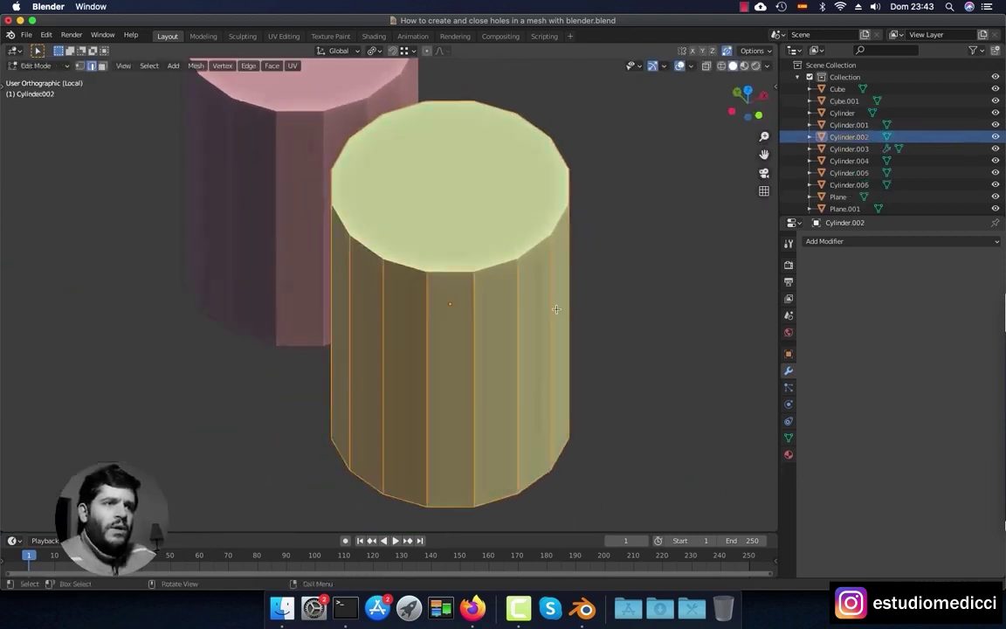
pyautogui.click(499, 267)
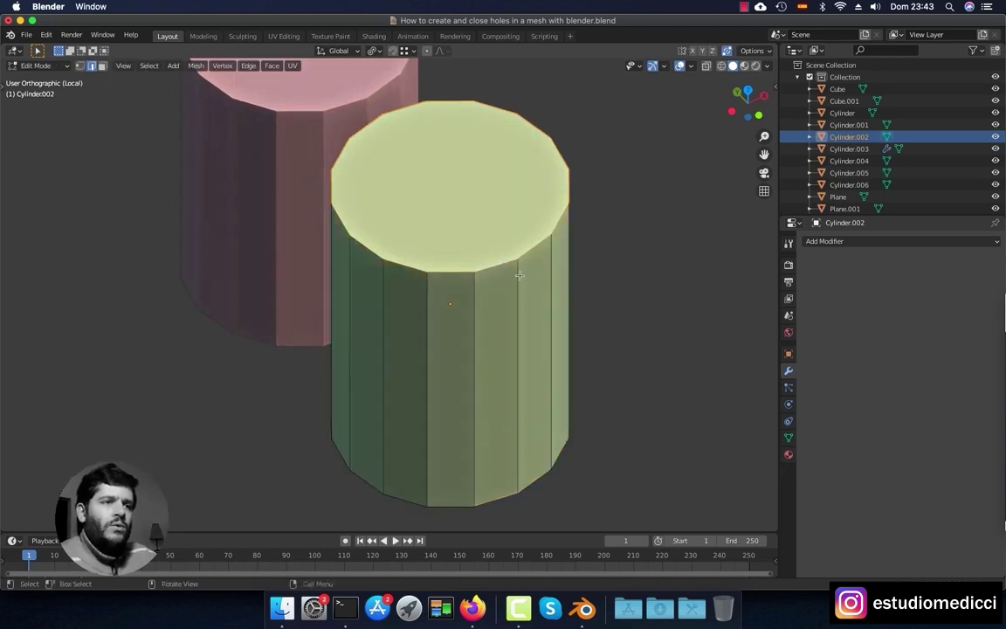
pyautogui.hotkey('ctrl', 'i')
pyautogui.hotkey('shift', 'z')
pyautogui.moveTo(438, 242); pyautogui.dragTo(519, 329, button='middle')
pyautogui.press('a')
pyautogui.moveTo(637, 325); pyautogui.dragTo(390, 447)
pyautogui.press('1')
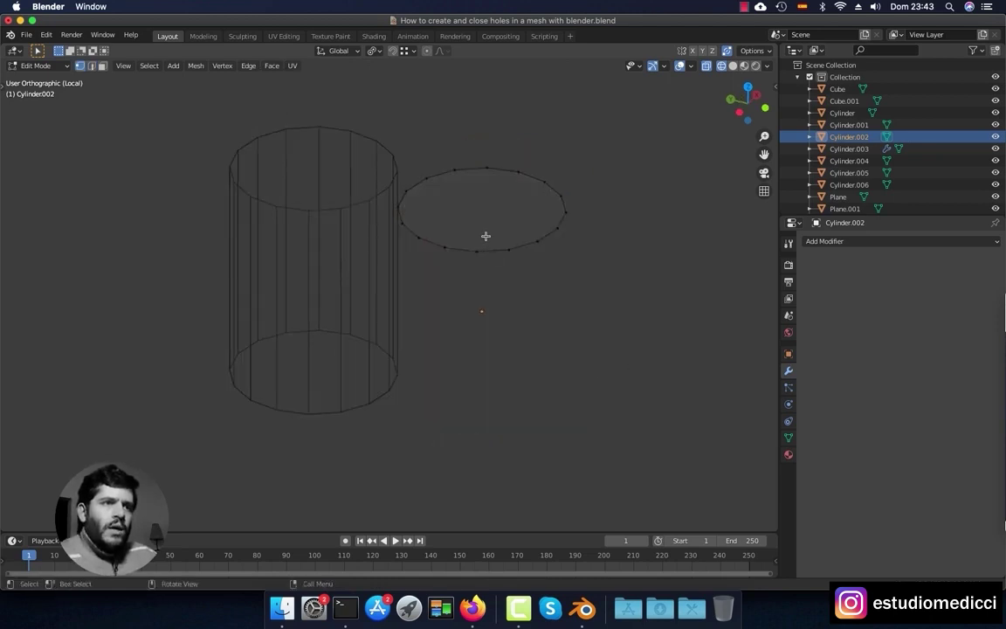
# - Select the remaining cap face and delete only the face, keeping its outline as a ring of edges
pyautogui.press('3')
pyautogui.click(484, 211)
pyautogui.keyDown('shift'); pyautogui.moveTo(499, 281); pyautogui.dragTo(461, 329, button='middle'); pyautogui.keyUp('shift')
pyautogui.scroll(3, 484, 279)
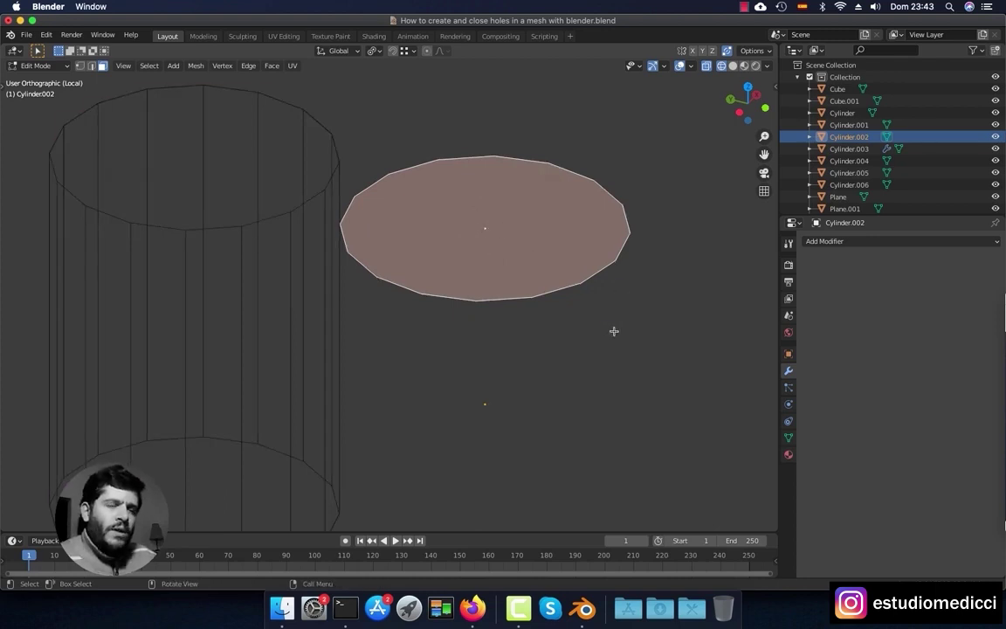
pyautogui.press('x')
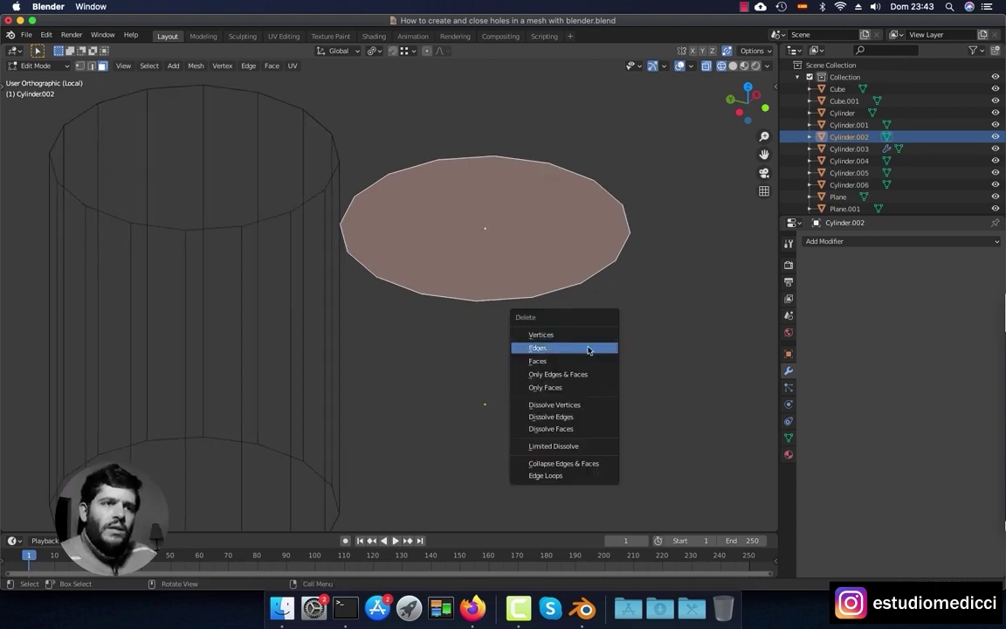
pyautogui.click(551, 390)
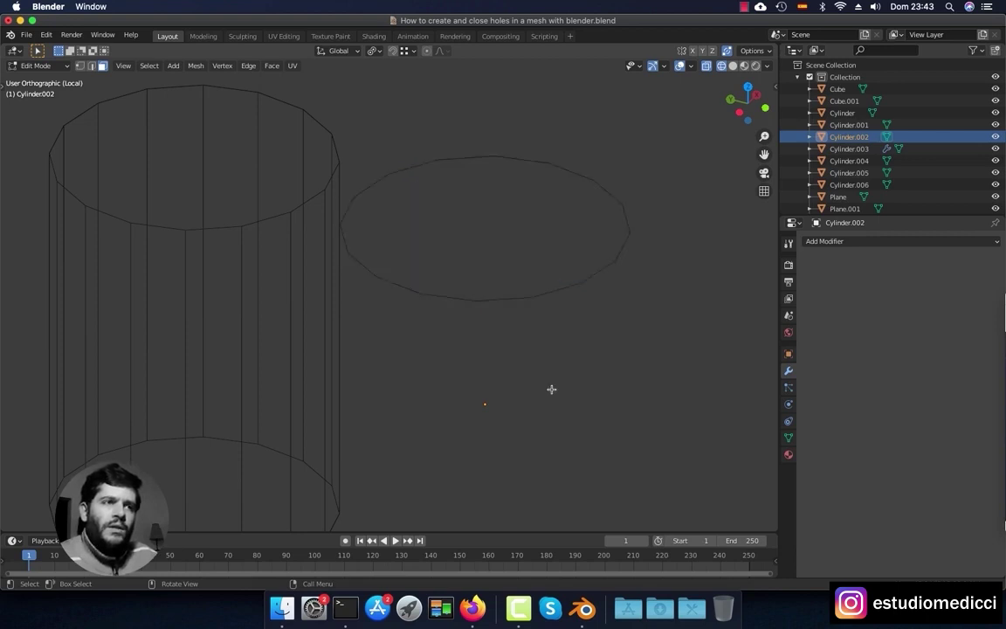
# - Select the ring's whole edge loop in solid shading and rotate it 90 degrees about the X axis
pyautogui.press('2')
pyautogui.keyDown('alt'); pyautogui.click(453, 158); pyautogui.keyUp('alt')
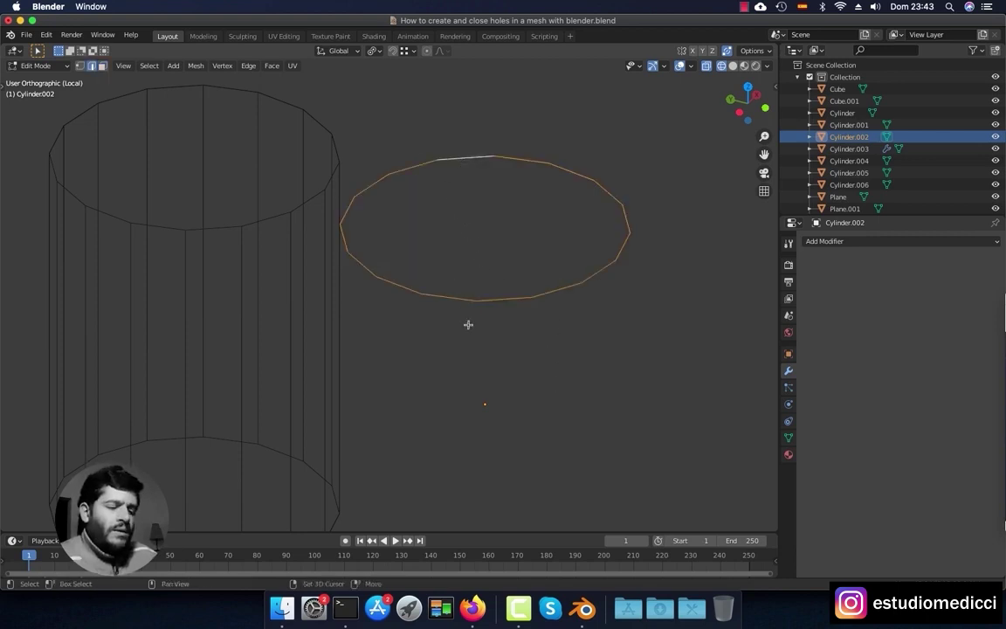
pyautogui.hotkey('shift', 'z')
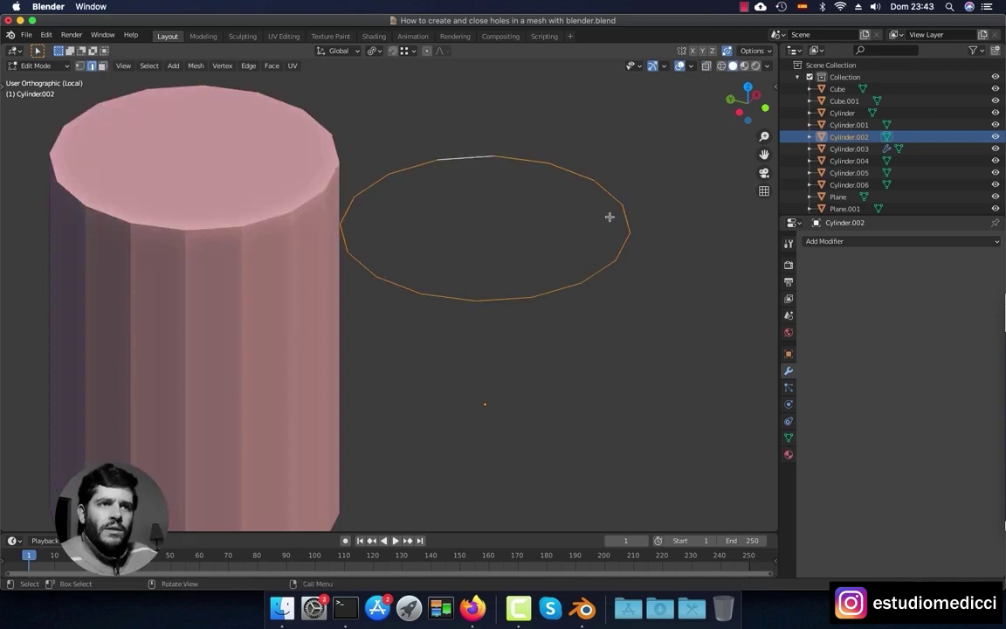
pyautogui.press('KP_1')
pyautogui.press('r')
pyautogui.press('x')
pyautogui.press('9')
pyautogui.press('0')
pyautogui.press('Return')
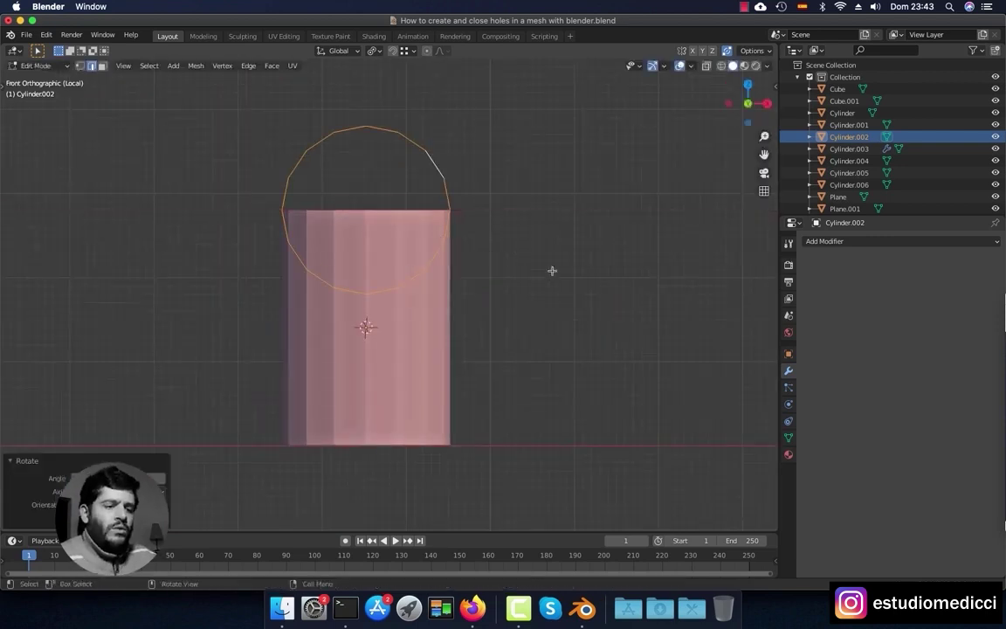
# - Lower the ring along the Z axis to the middle of the cylinder's height and scale it to about 0.63
pyautogui.moveTo(465, 233); pyautogui.dragTo(407, 301, button='middle')
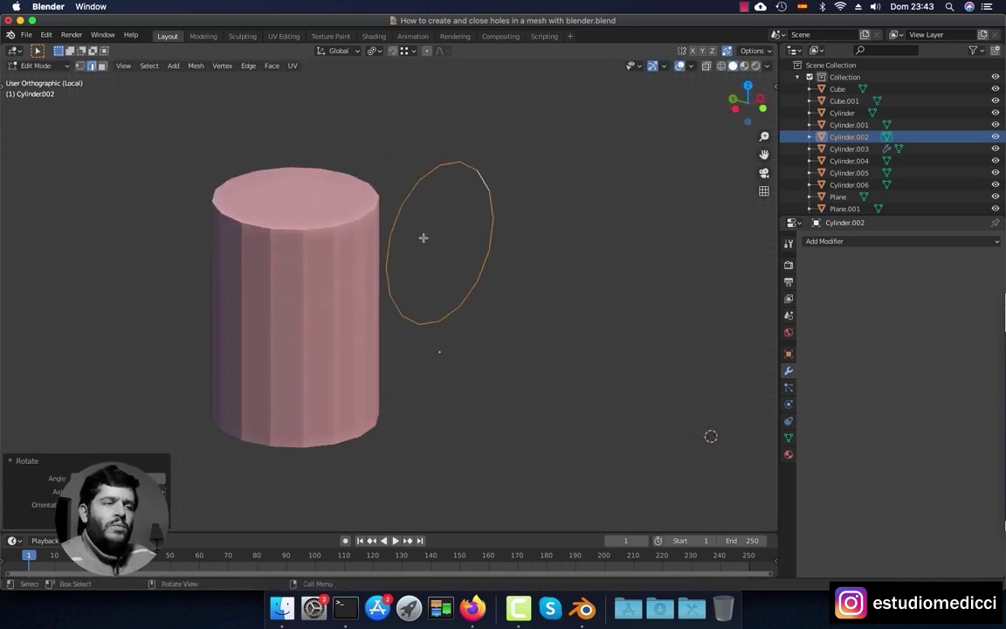
pyautogui.press('KP_1')
pyautogui.press('g')
pyautogui.press('z')
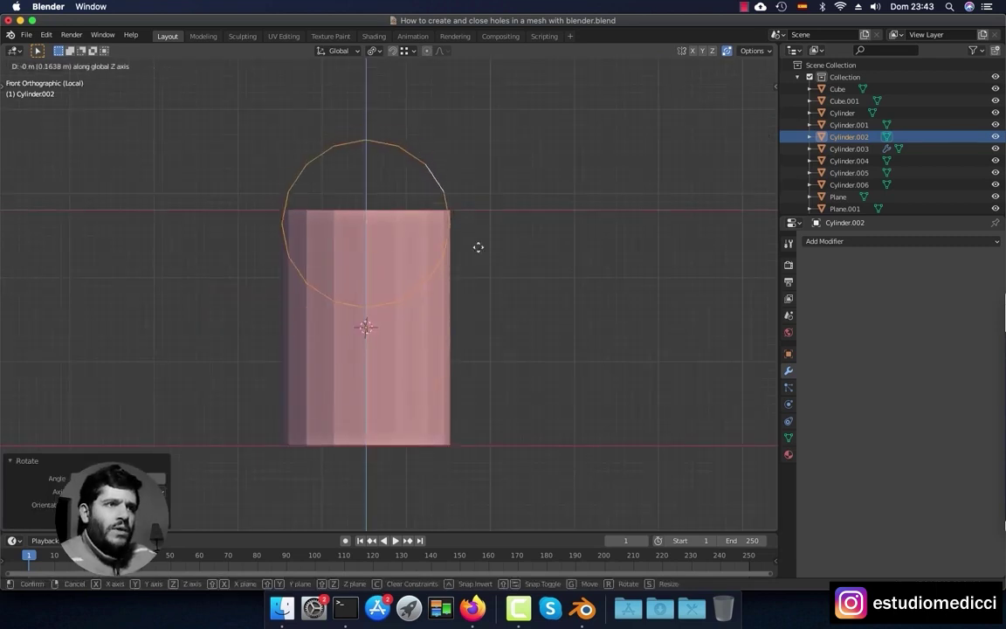
pyautogui.press('Return')
pyautogui.press('s')
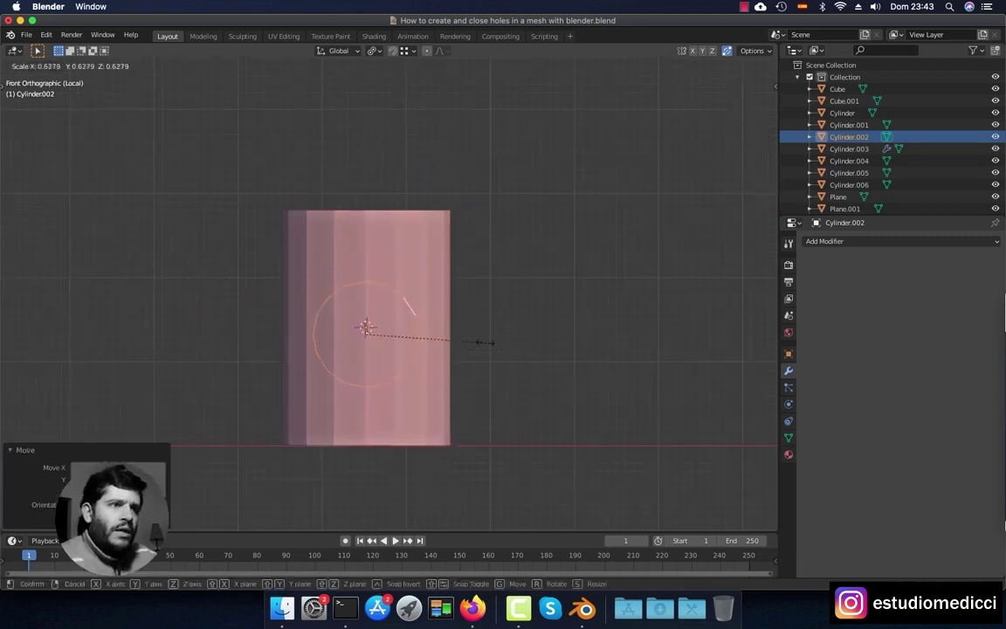
pyautogui.click(484, 341)
pyautogui.press('KP_Decimal')
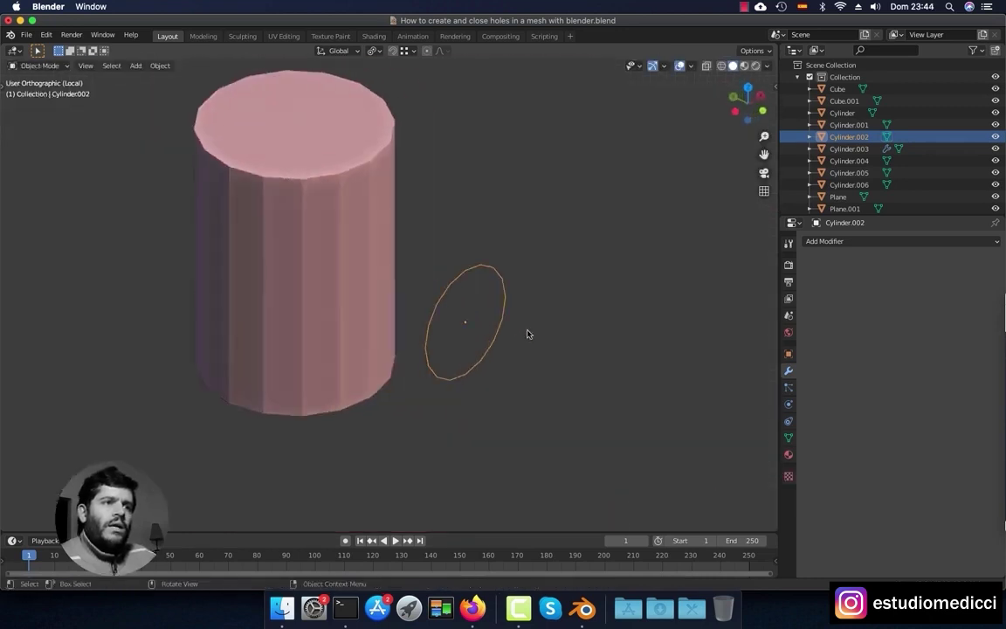
# - Add a Shrinkwrap modifier to the ring object with the pink cylinder as its target
pyautogui.click(539, 294)
pyautogui.click(485, 342)
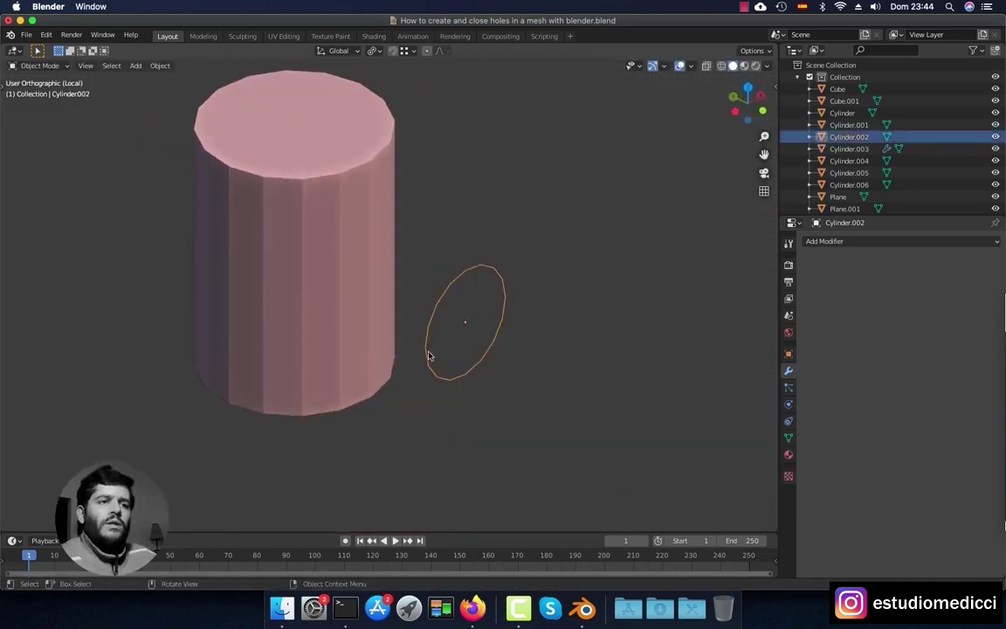
pyautogui.click(341, 224)
pyautogui.click(456, 262)
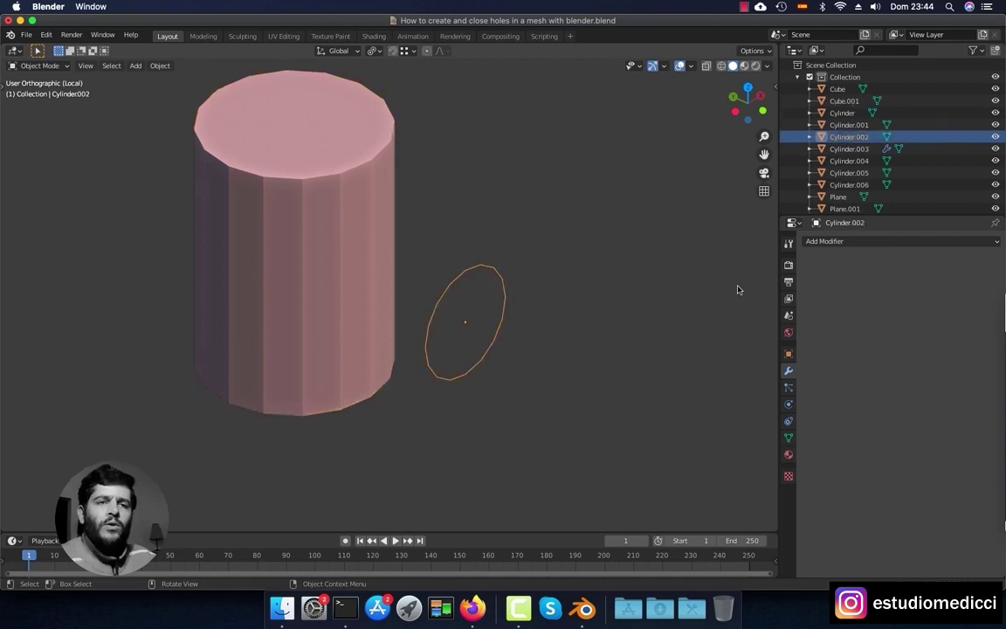
pyautogui.click(845, 243)
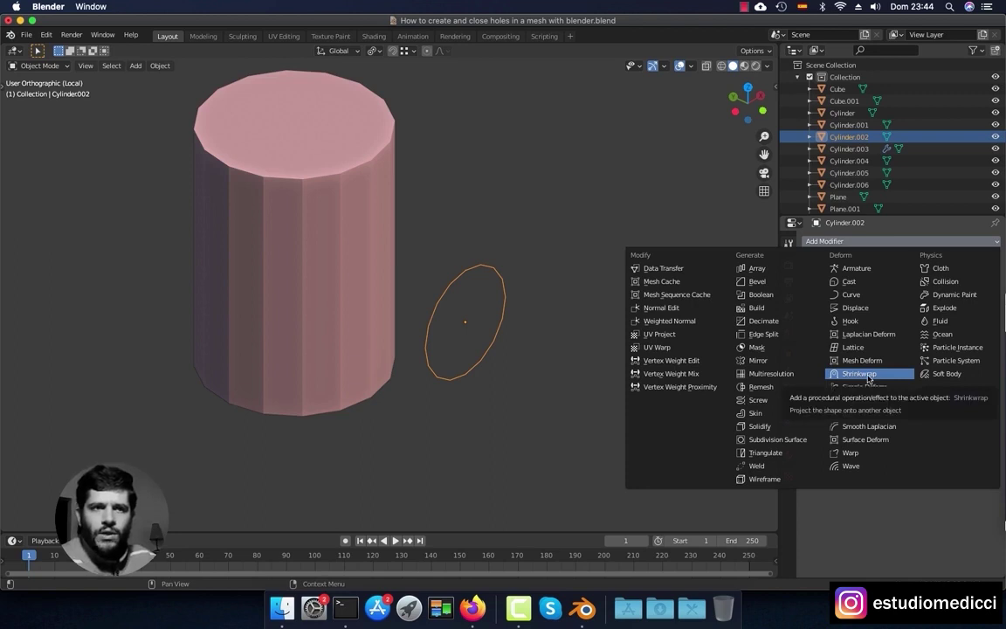
pyautogui.click(868, 377)
pyautogui.click(981, 309)
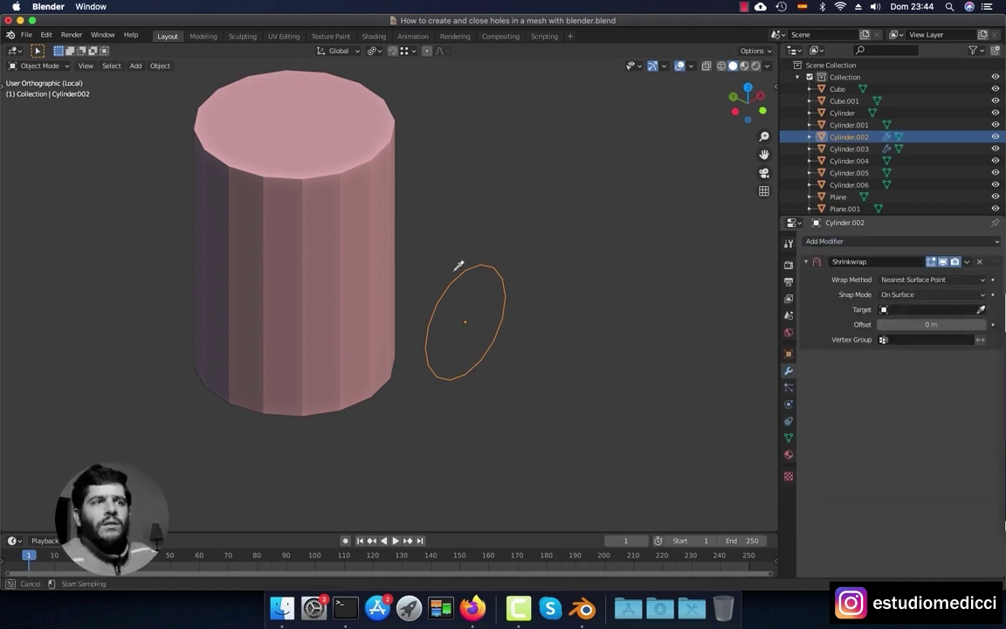
pyautogui.click(361, 232)
# - Set the Shrinkwrap wrap method to Project and restrict the projection to the Y axis
pyautogui.click(926, 280)
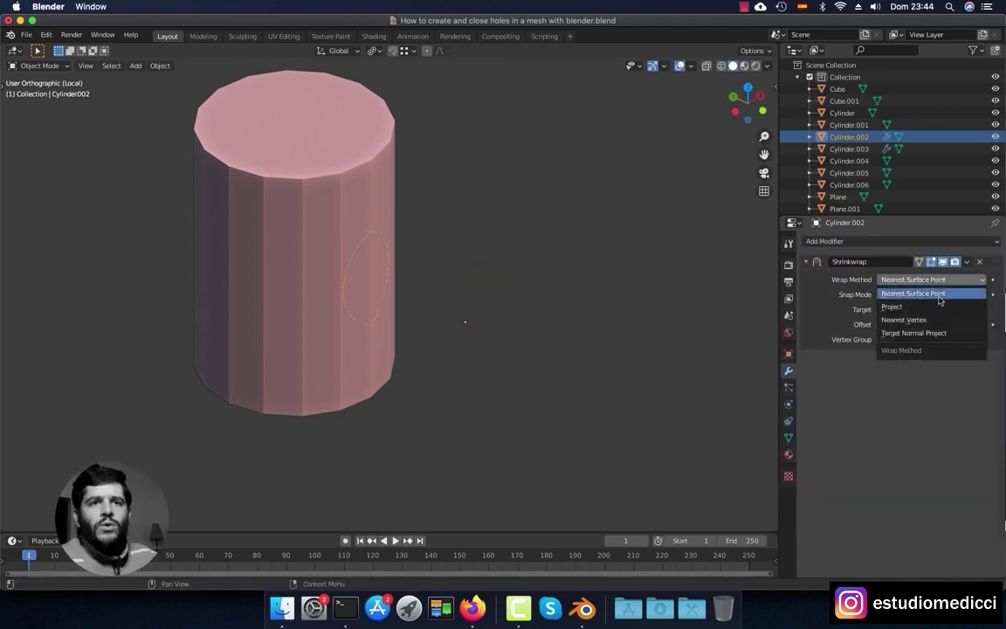
pyautogui.click(902, 309)
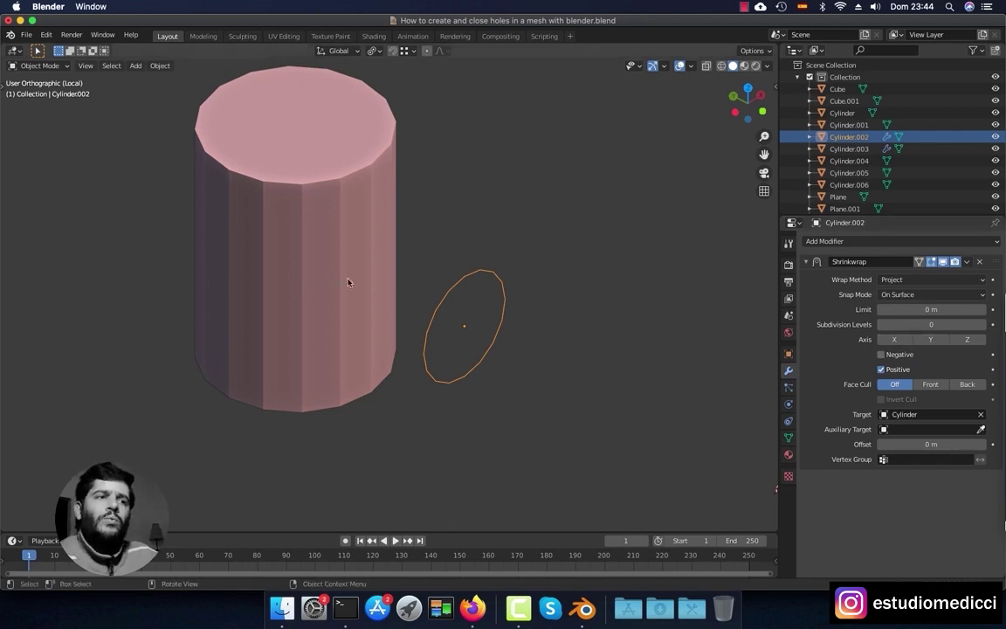
pyautogui.click(891, 340)
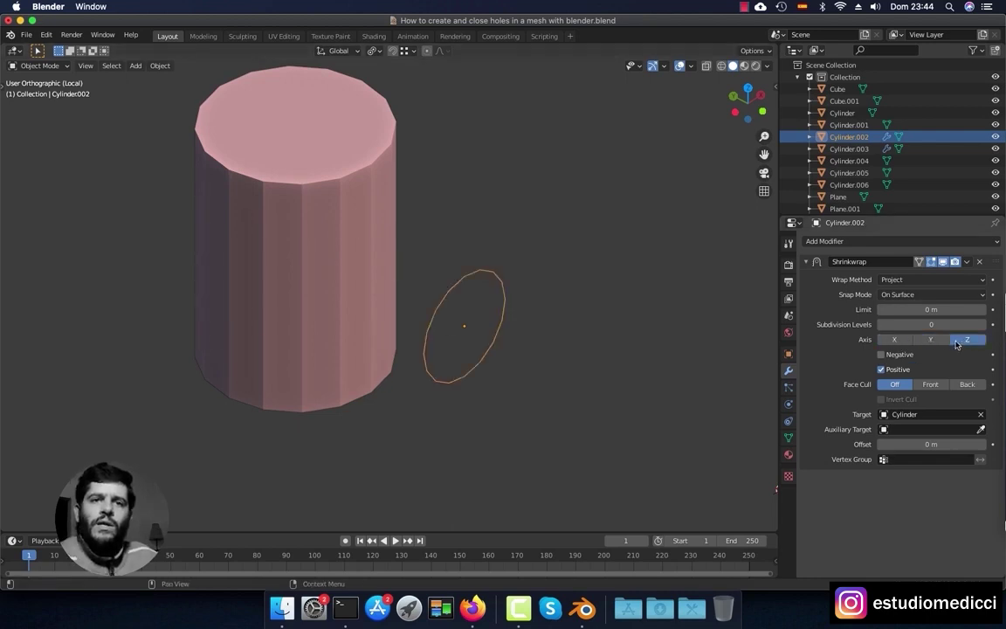
pyautogui.click(937, 342)
pyautogui.click(897, 342)
pyautogui.click(936, 342)
pyautogui.click(934, 343)
pyautogui.moveTo(535, 305); pyautogui.dragTo(517, 311, button='middle')
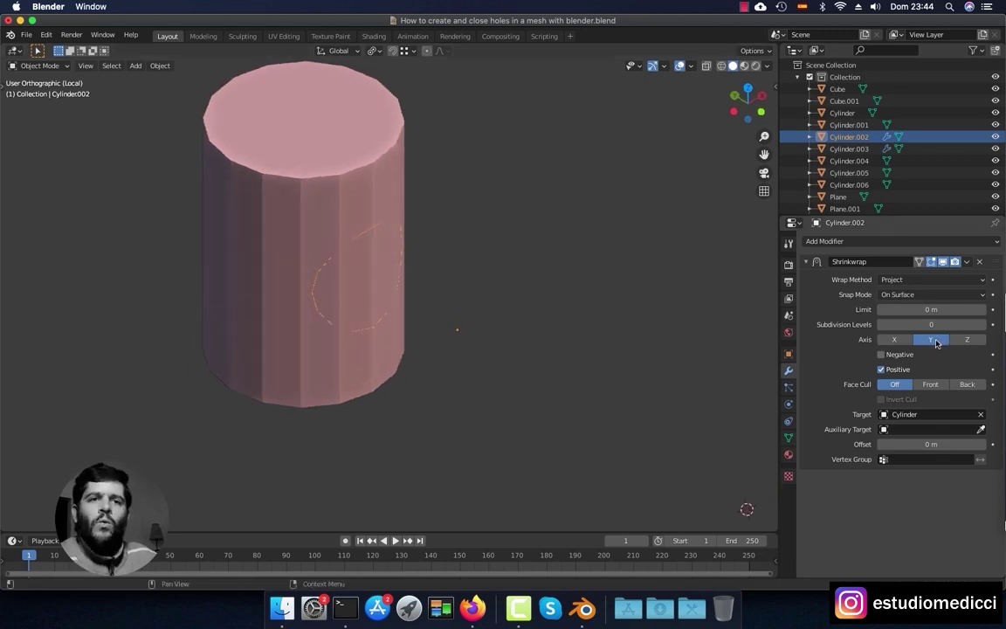
# - Try the Negative projection direction in place of Positive, and restore Positive as the only direction
pyautogui.click(882, 370)
pyautogui.click(882, 369)
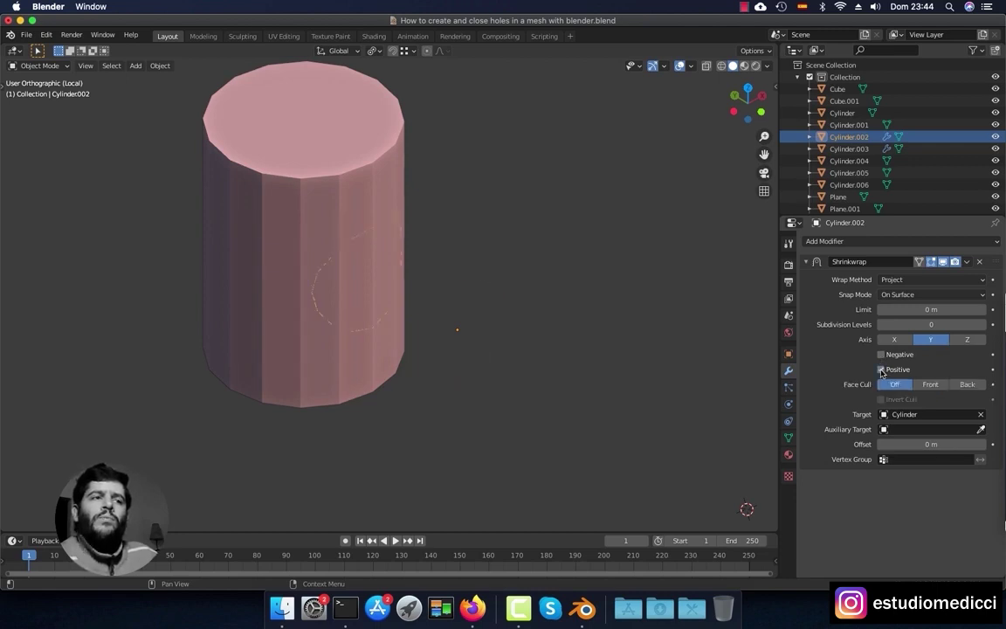
pyautogui.click(882, 370)
pyautogui.click(881, 355)
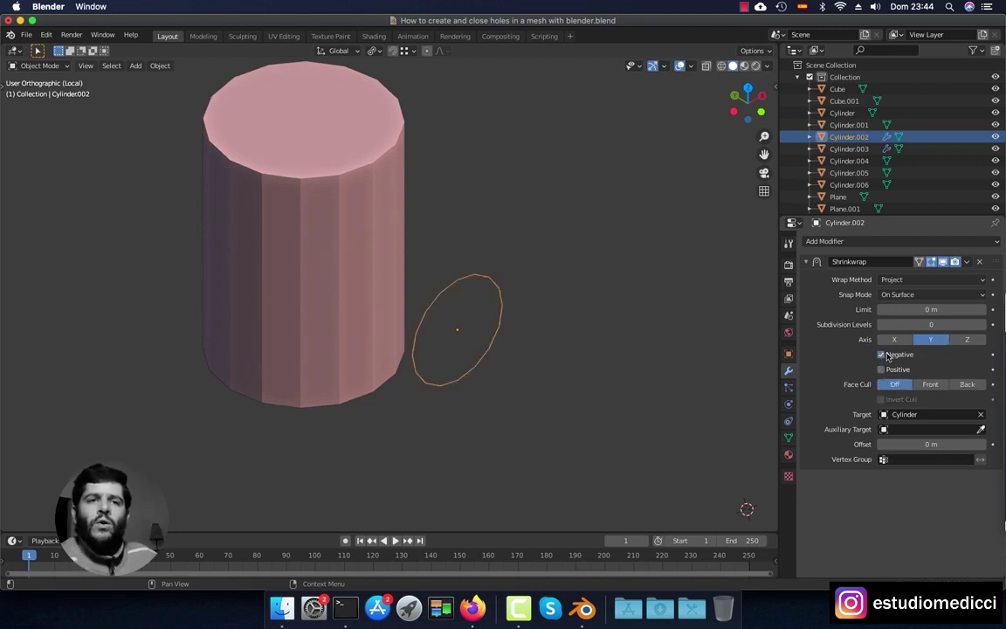
pyautogui.click(883, 355)
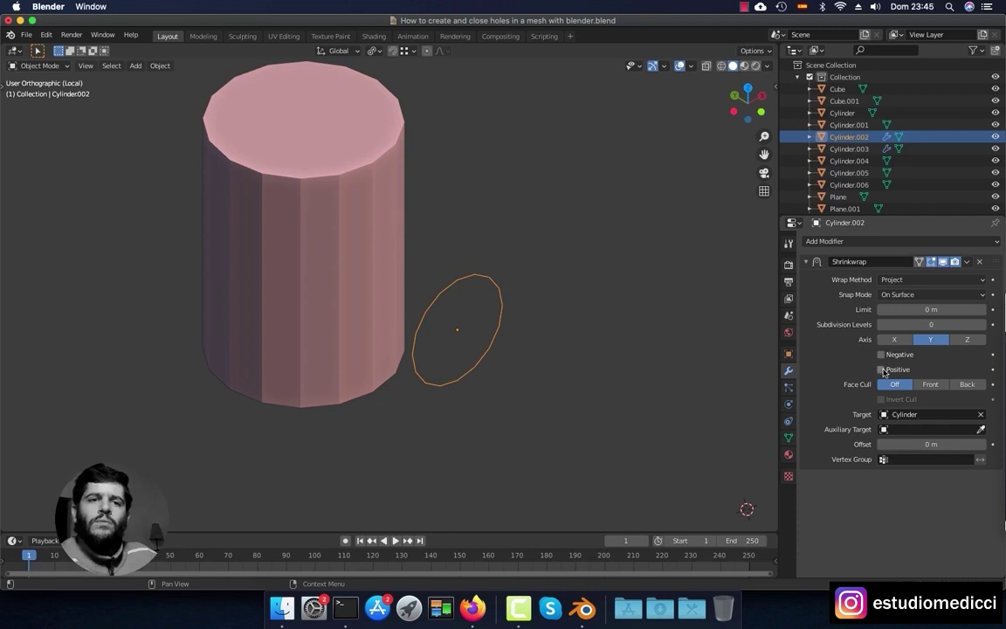
pyautogui.click(883, 370)
# - Apply the Shrinkwrap modifier so the projected ring becomes real geometry on the cylinder's side
pyautogui.moveTo(441, 293); pyautogui.dragTo(489, 280, button='middle')
pyautogui.click(967, 263)
pyautogui.click(909, 275)
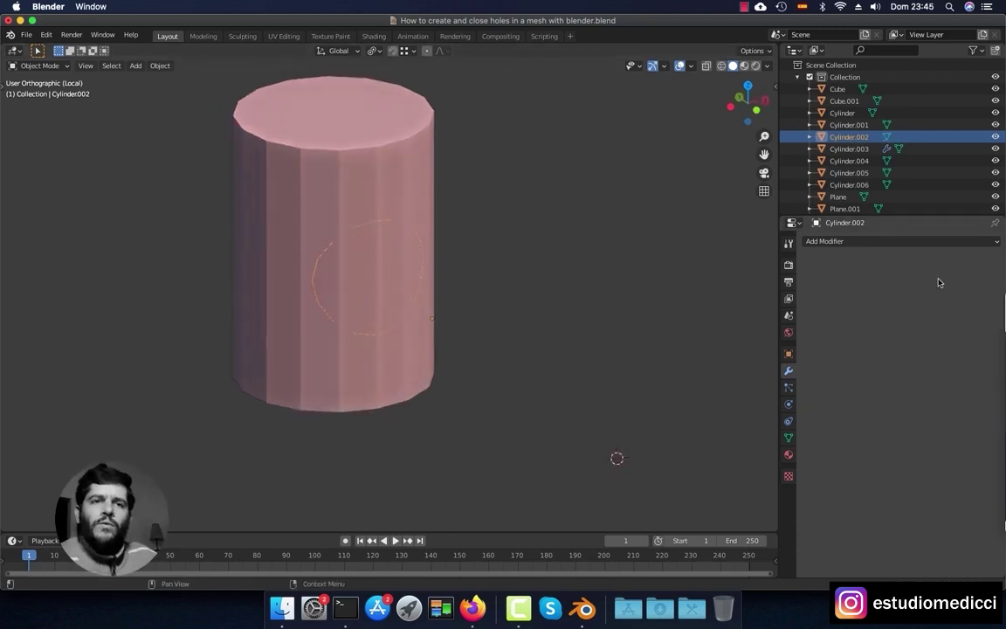
pyautogui.scroll(3, 380, 243)
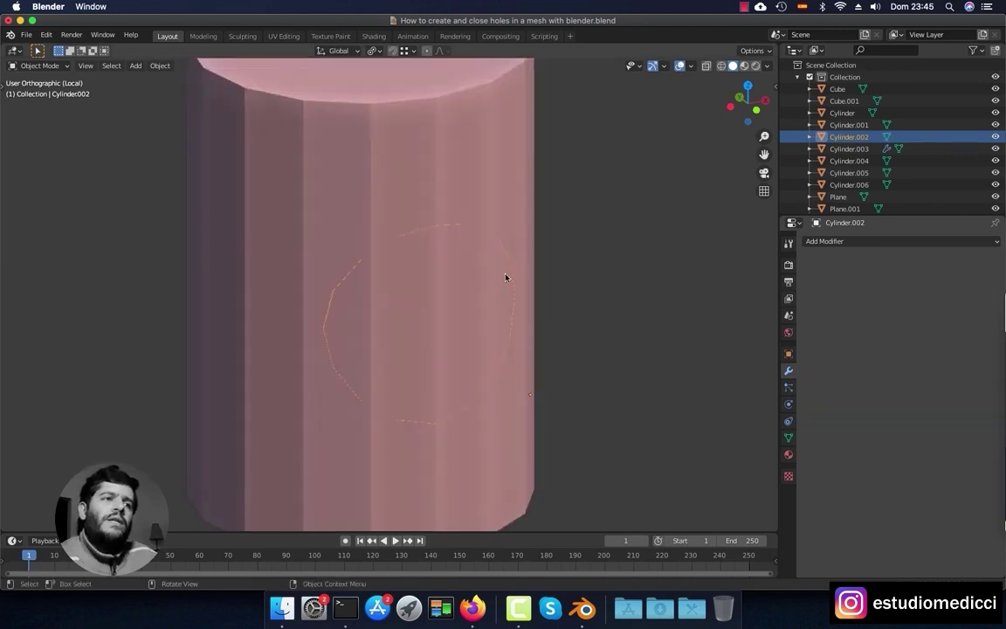
pyautogui.scroll(-1, 493, 227)
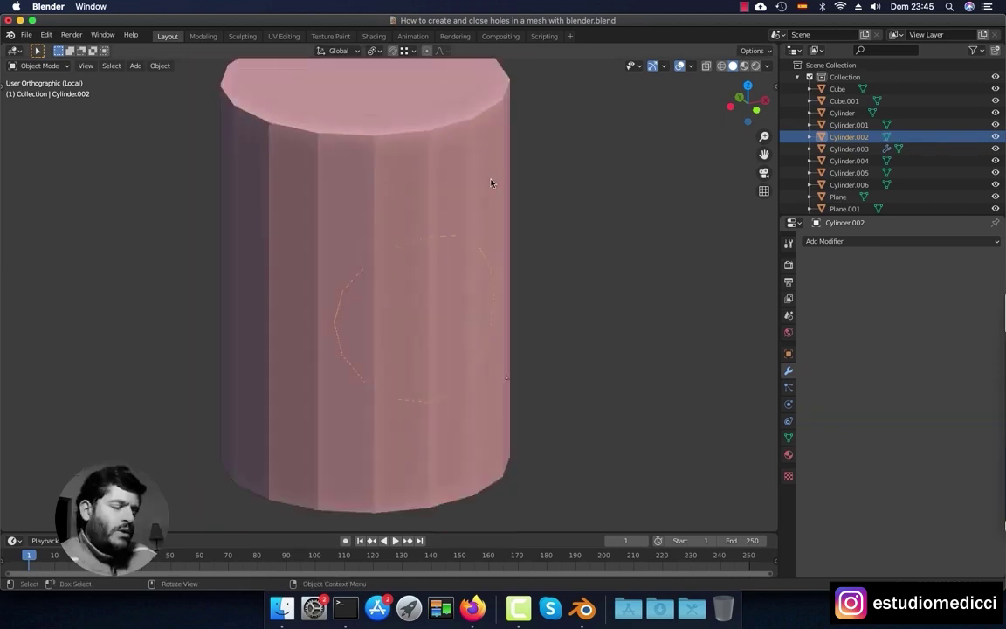
# - Add the pink cylinder to the selection as the active object and join the ring into it
pyautogui.click(492, 185)
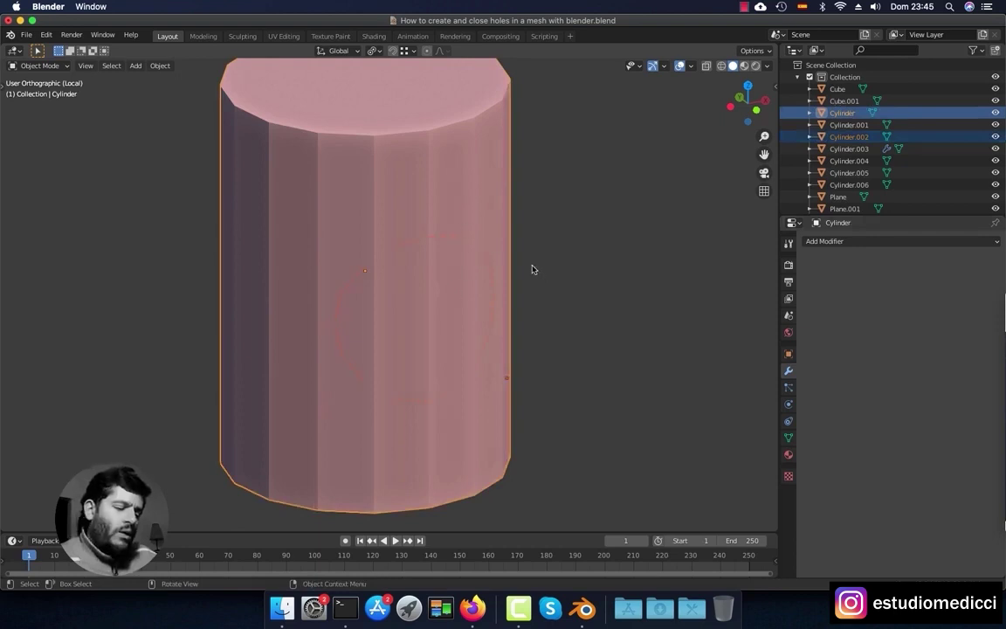
pyautogui.press('ctrl')
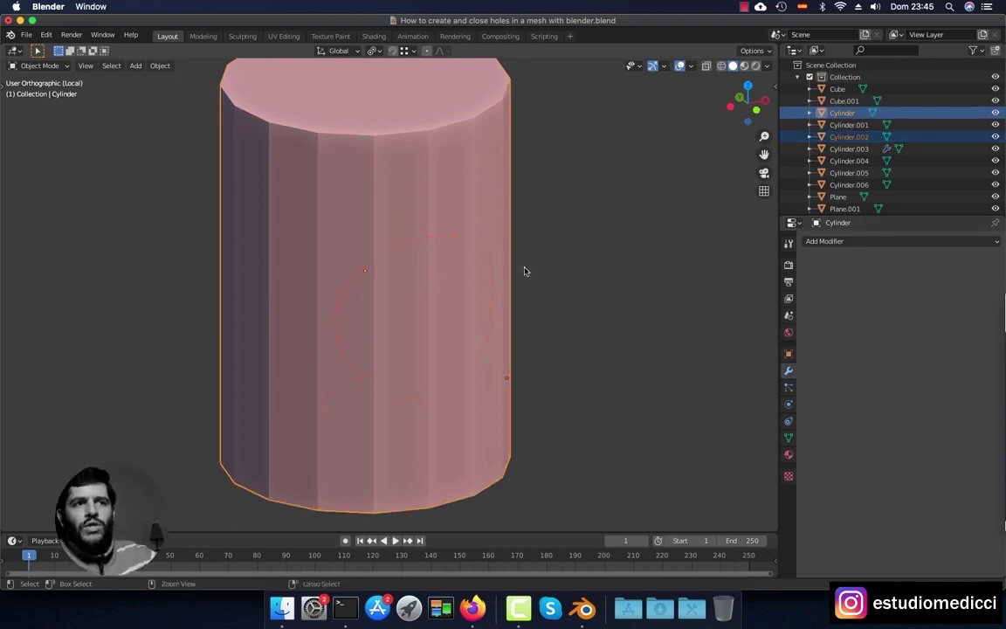
pyautogui.hotkey('ctrl', 'j')
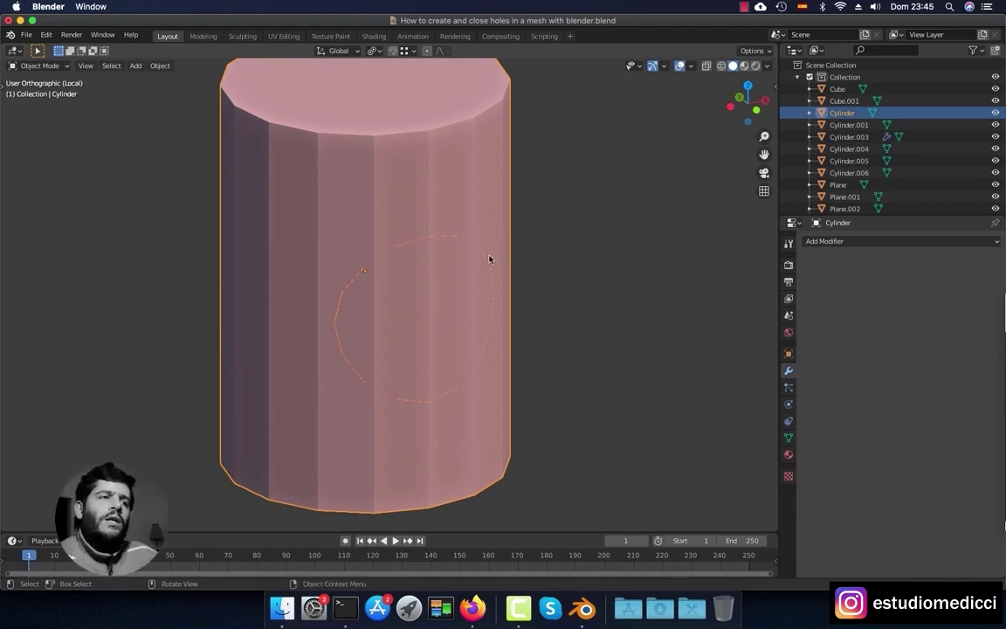
# - Enter Edit Mode on the joined cylinder, deselect everything and select the projected ring's edge loop
pyautogui.click(35, 66)
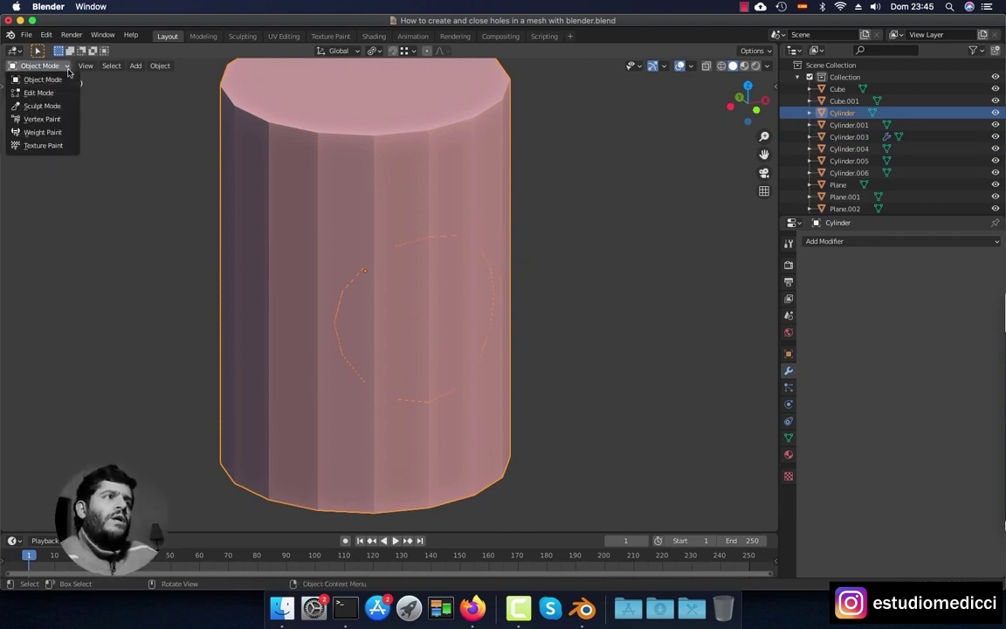
pyautogui.click(39, 90)
pyautogui.press('KP_1')
pyautogui.scroll(5, 507, 287)
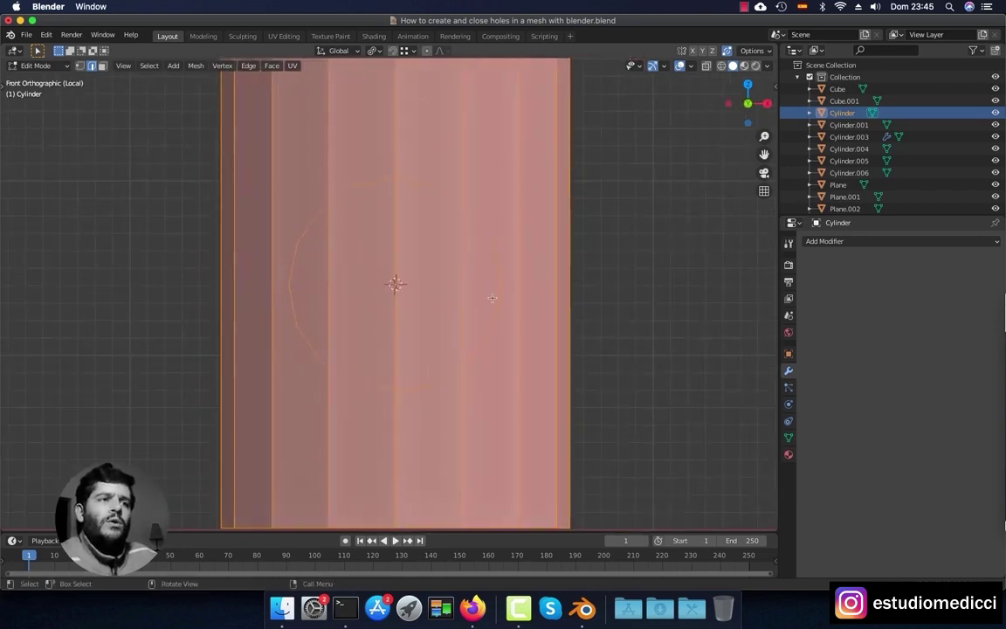
pyautogui.scroll(-2, 463, 236)
pyautogui.hotkey('alt', 'a')
pyautogui.scroll(1, 456, 298)
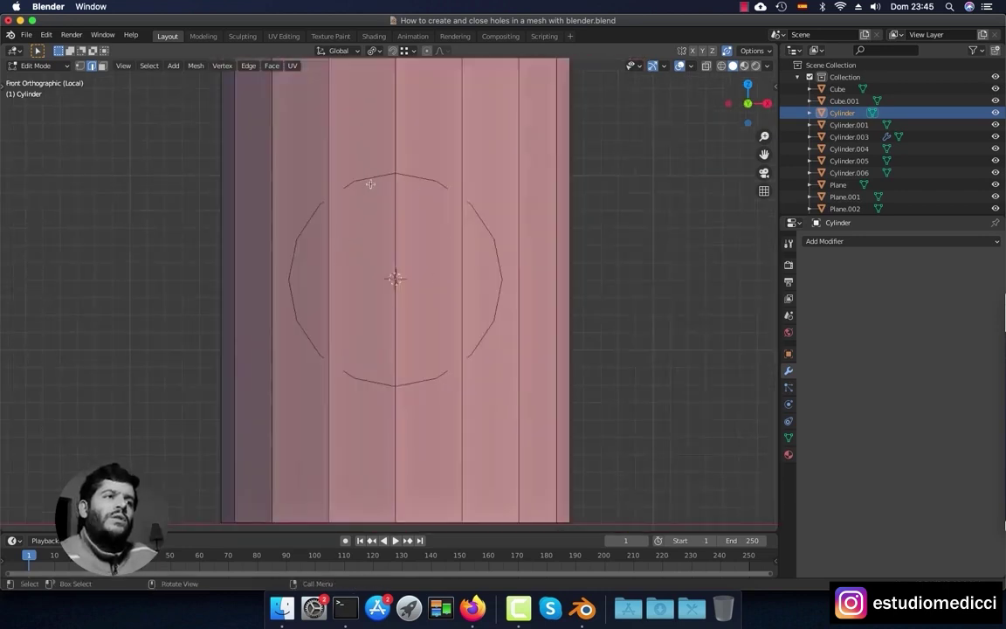
pyautogui.keyDown('alt'); pyautogui.click(429, 184); pyautogui.keyUp('alt')
pyautogui.moveTo(429, 183)
pyautogui.mouseDown(button='middle')
pyautogui.moveTo(636, 464)
pyautogui.moveTo(714, 508)
pyautogui.moveTo(422, 191)
pyautogui.mouseUp(button='middle')
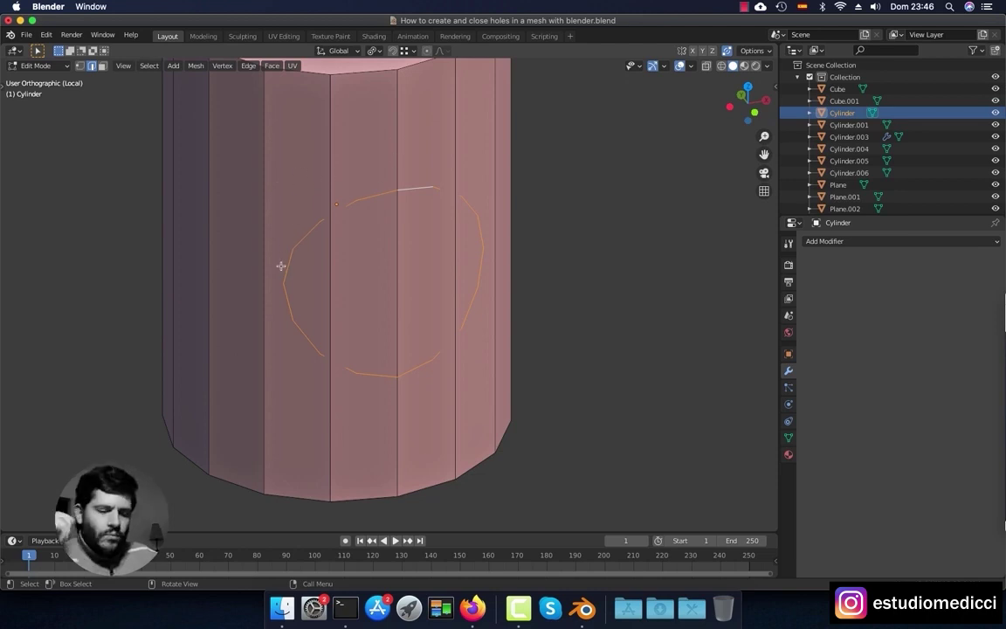
# - Add one horizontal loop cut just below the ring and another just above it on the cylinder
pyautogui.press('KP_1')
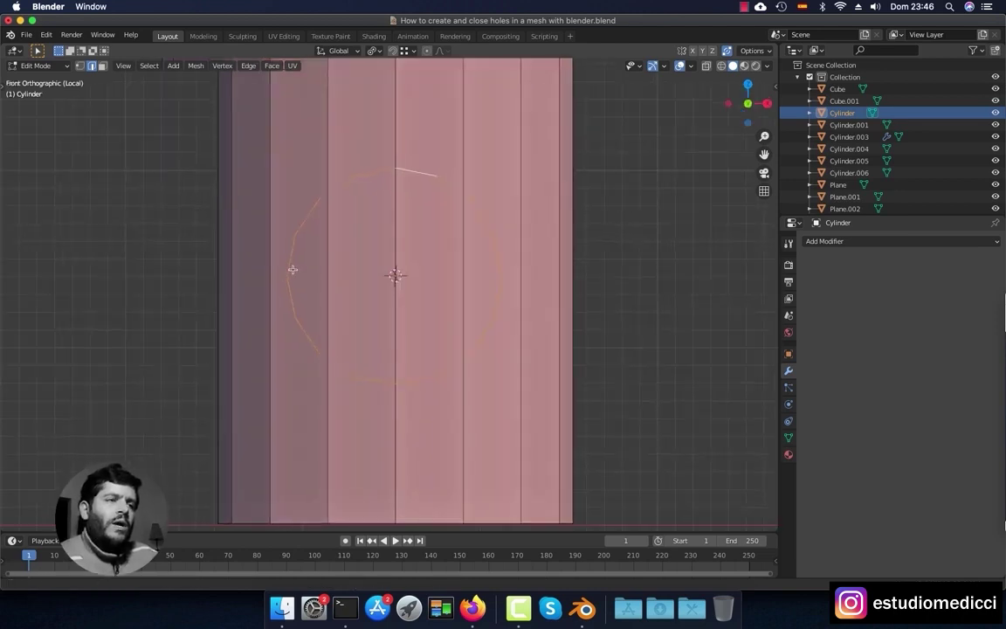
pyautogui.keyDown('shift'); pyautogui.moveTo(307, 266); pyautogui.dragTo(301, 276, button='middle'); pyautogui.keyUp('shift')
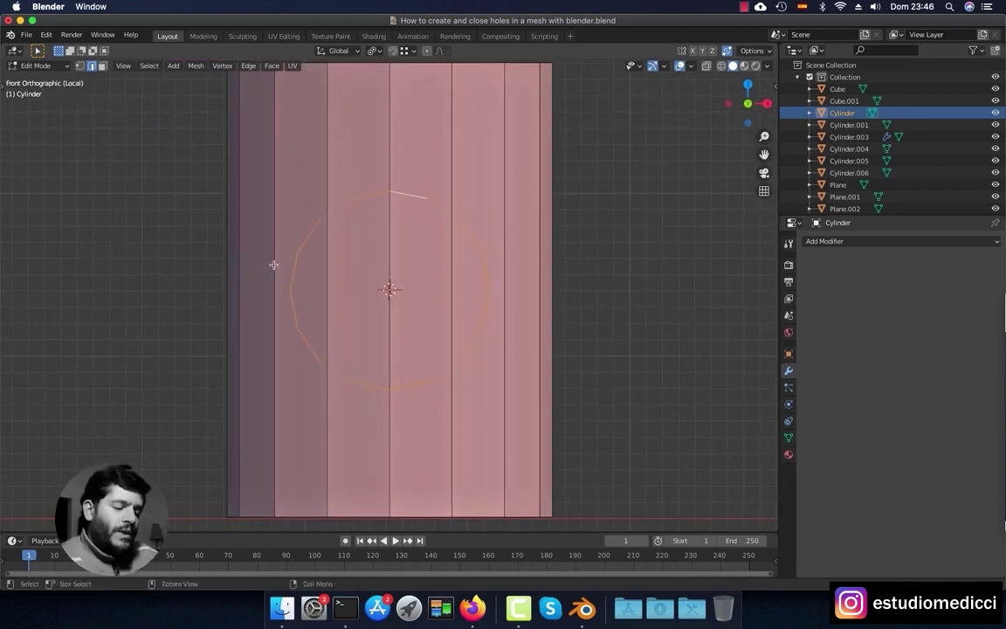
pyautogui.hotkey('ctrl', 'r')
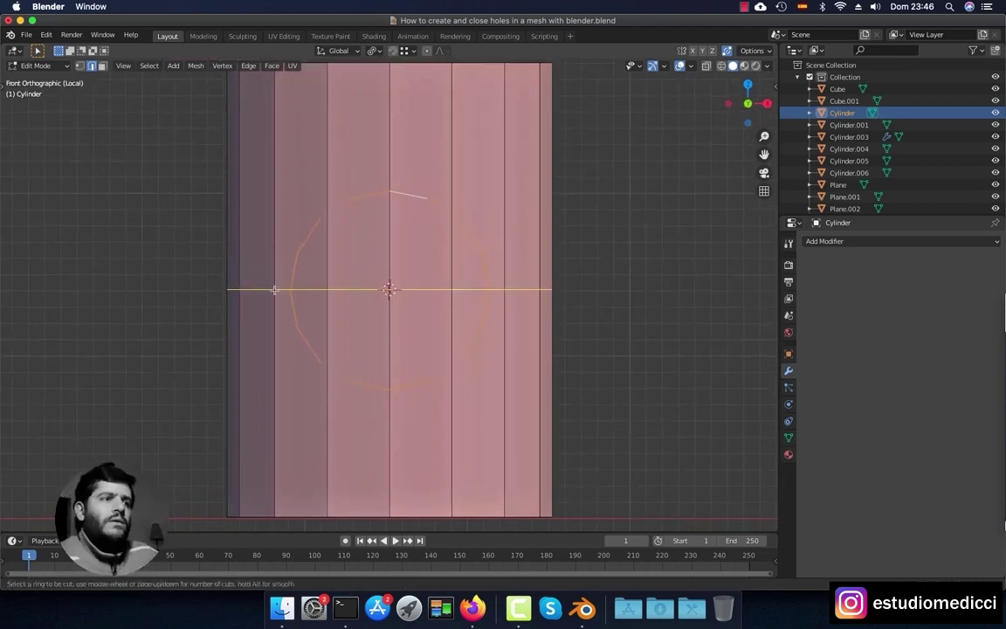
pyautogui.click(274, 290)
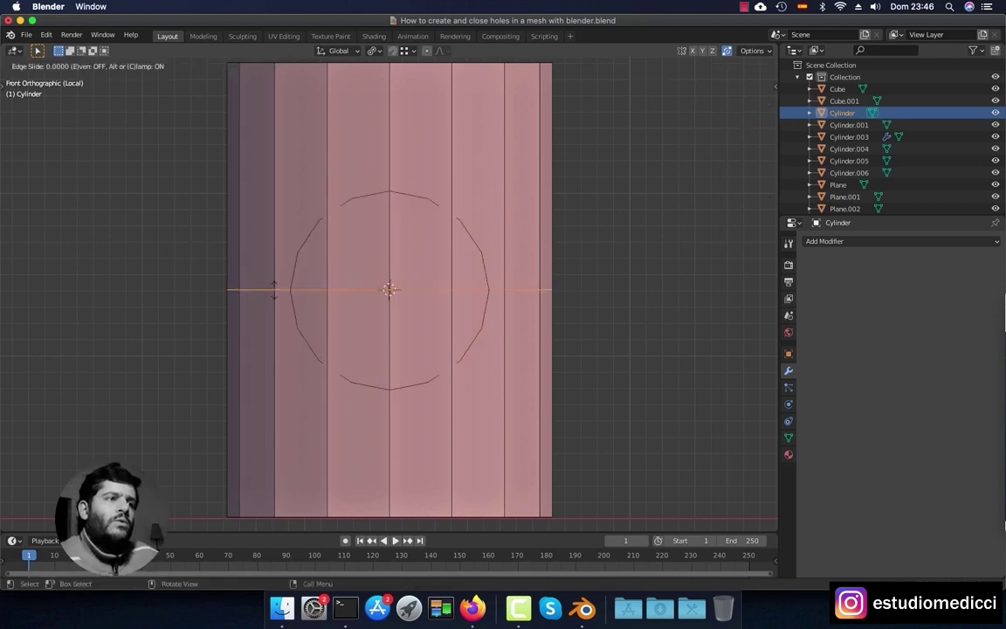
pyautogui.click(289, 408)
pyautogui.hotkey('ctrl', 'r')
pyautogui.click(515, 229)
pyautogui.click(529, 166)
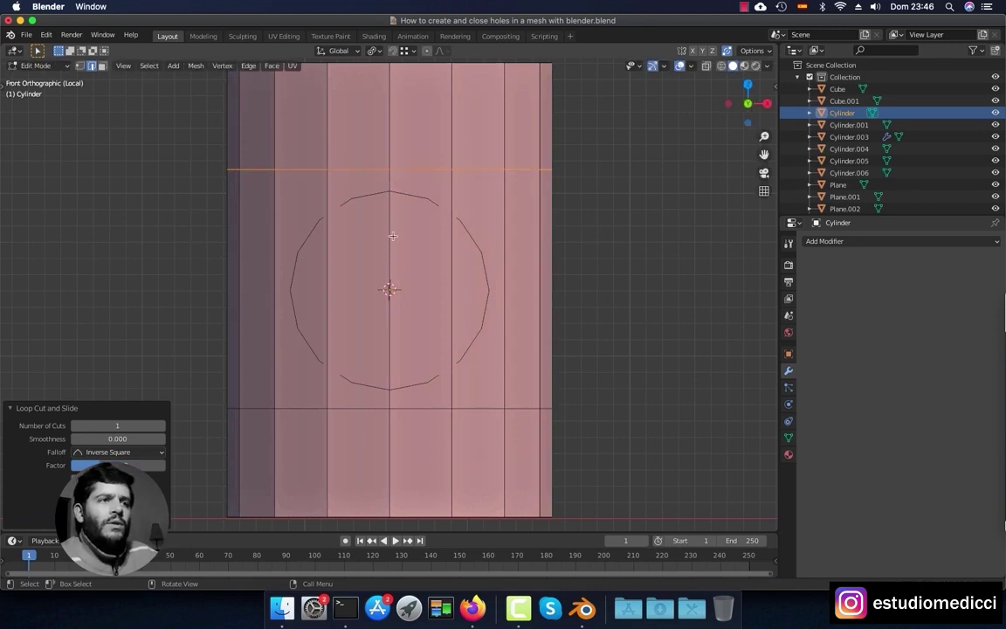
# - Add three evenly spaced horizontal loop cuts between the two loops enclosing the ring
pyautogui.hotkey('ctrl', 'r')
pyautogui.scroll(2, 238, 293)
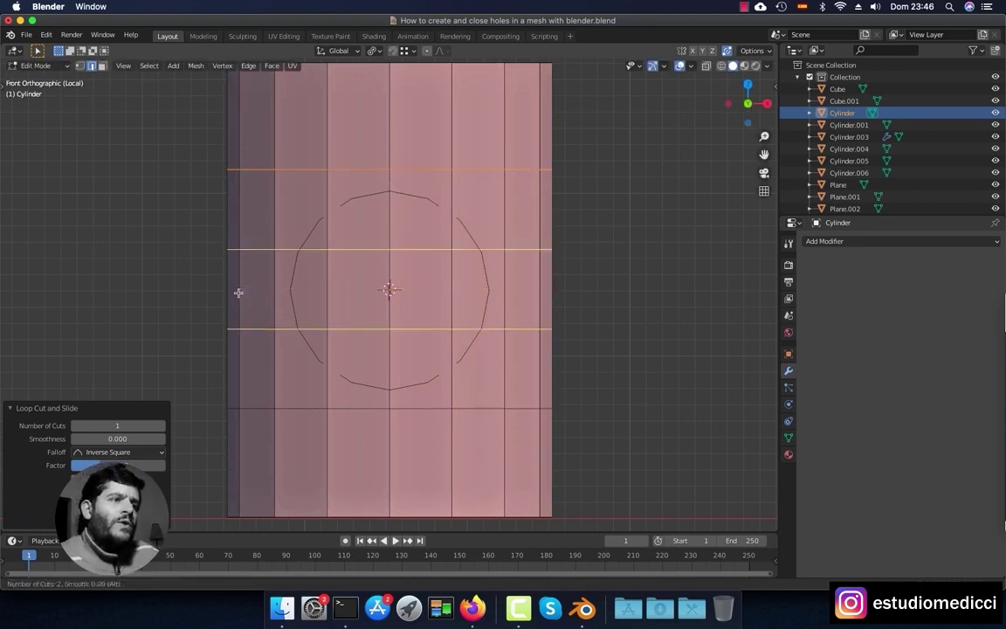
pyautogui.click(315, 249)
pyautogui.rightClick(314, 249)
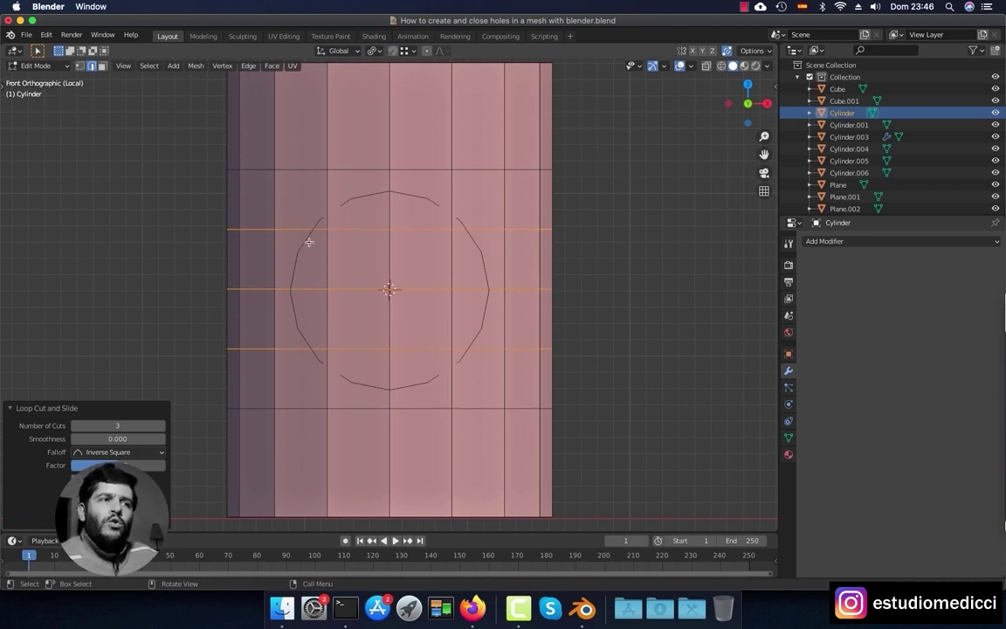
pyautogui.click(11, 409)
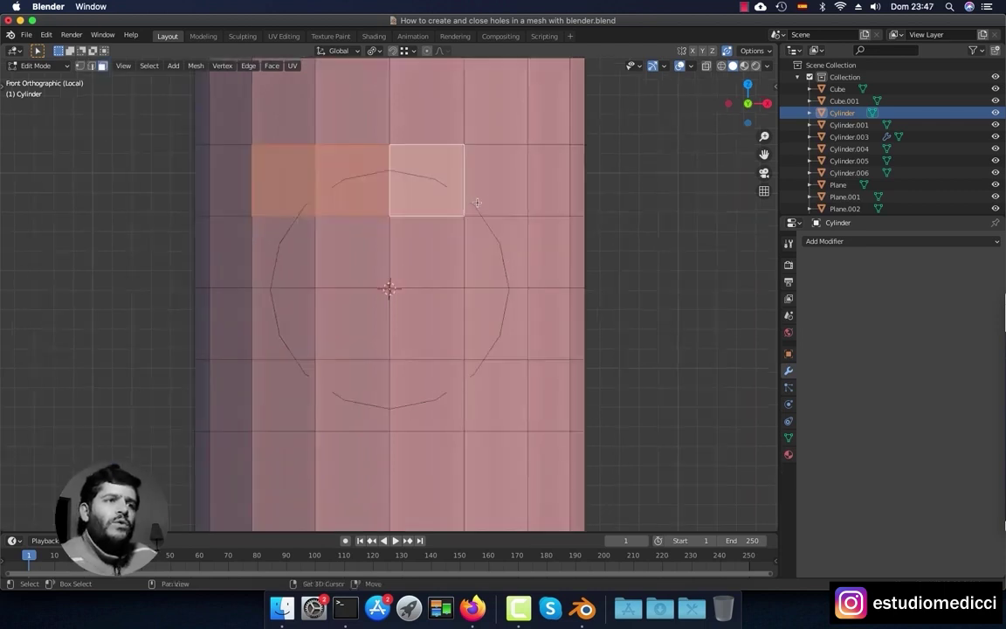
# - Select the four-by-four block of cylinder faces behind the ring and delete those faces
pyautogui.keyDown('shift'); pyautogui.click(480, 200); pyautogui.keyUp('shift')
pyautogui.keyDown('shift'); pyautogui.click(483, 258); pyautogui.keyUp('shift')
pyautogui.keyDown('shift'); pyautogui.click(485, 323); pyautogui.keyUp('shift')
pyautogui.keyDown('shift'); pyautogui.click(480, 384); pyautogui.keyUp('shift')
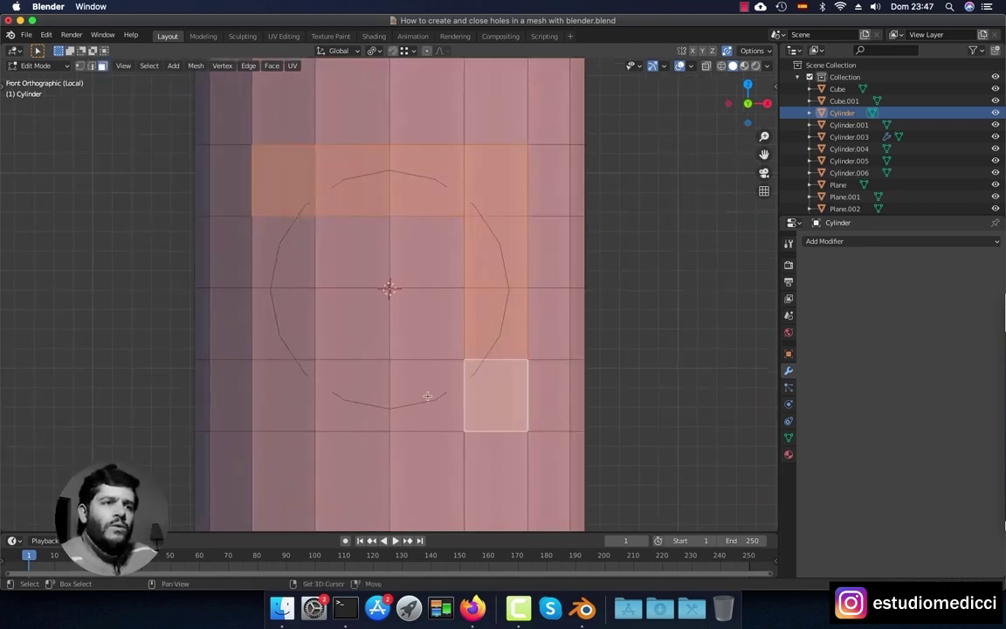
pyautogui.keyDown('shift'); pyautogui.click(429, 395); pyautogui.keyUp('shift')
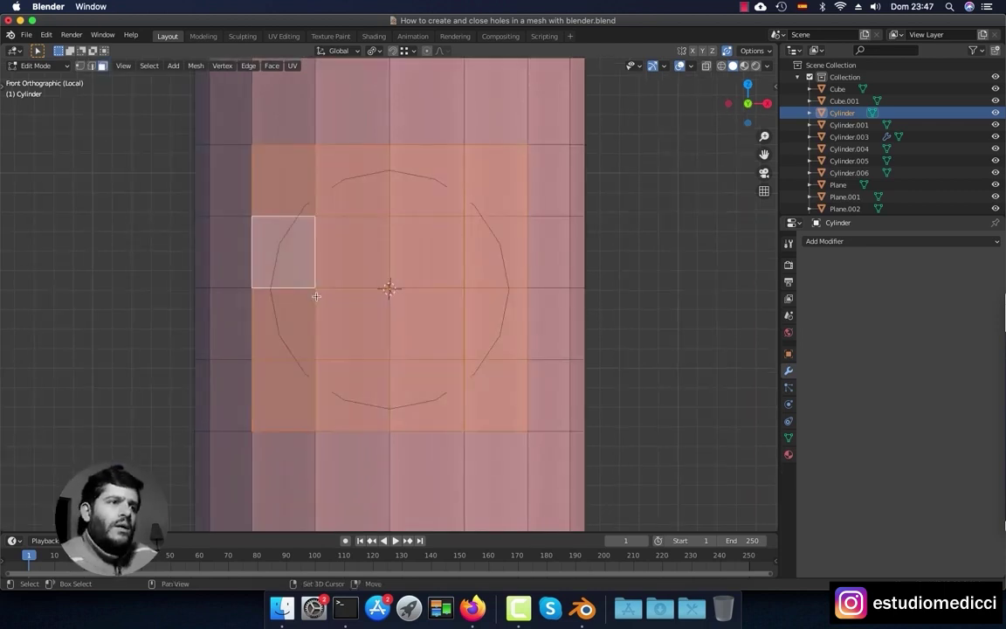
pyautogui.press('x')
pyautogui.click(288, 270)
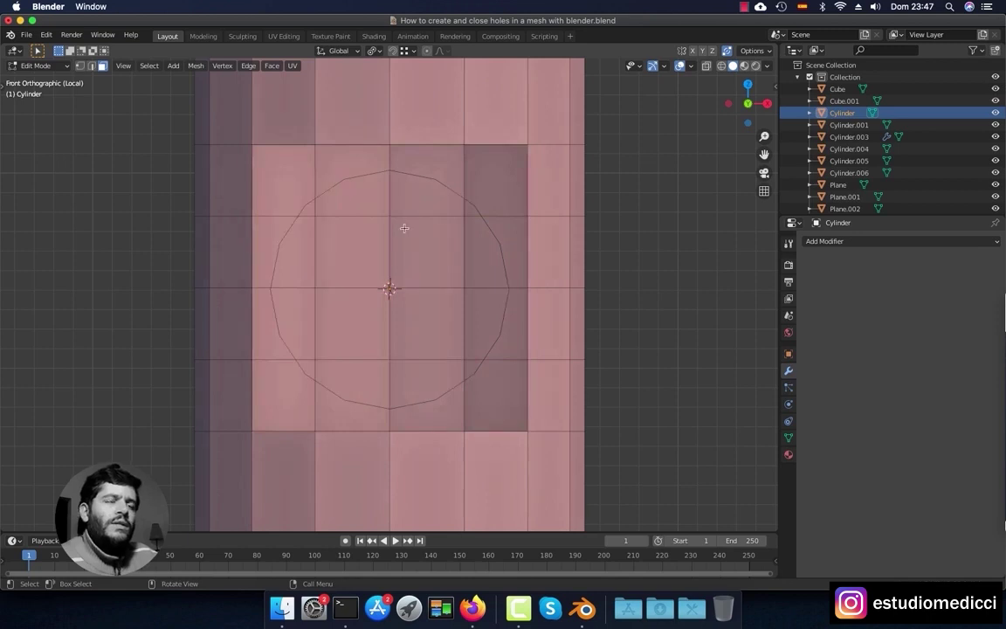
# - Fill the two middle faces between the ring's upper edges and the top border of the opening
pyautogui.press('2')
pyautogui.moveTo(413, 161); pyautogui.dragTo(417, 186, button='middle')
pyautogui.click(419, 152)
pyautogui.keyDown('shift'); pyautogui.click(421, 179); pyautogui.keyUp('shift')
pyautogui.press('f')
pyautogui.moveTo(421, 179); pyautogui.dragTo(426, 174, button='middle')
pyautogui.click(362, 144)
pyautogui.keyDown('shift'); pyautogui.click(366, 178); pyautogui.keyUp('shift')
pyautogui.press('f')
pyautogui.moveTo(369, 186); pyautogui.dragTo(361, 179, button='middle')
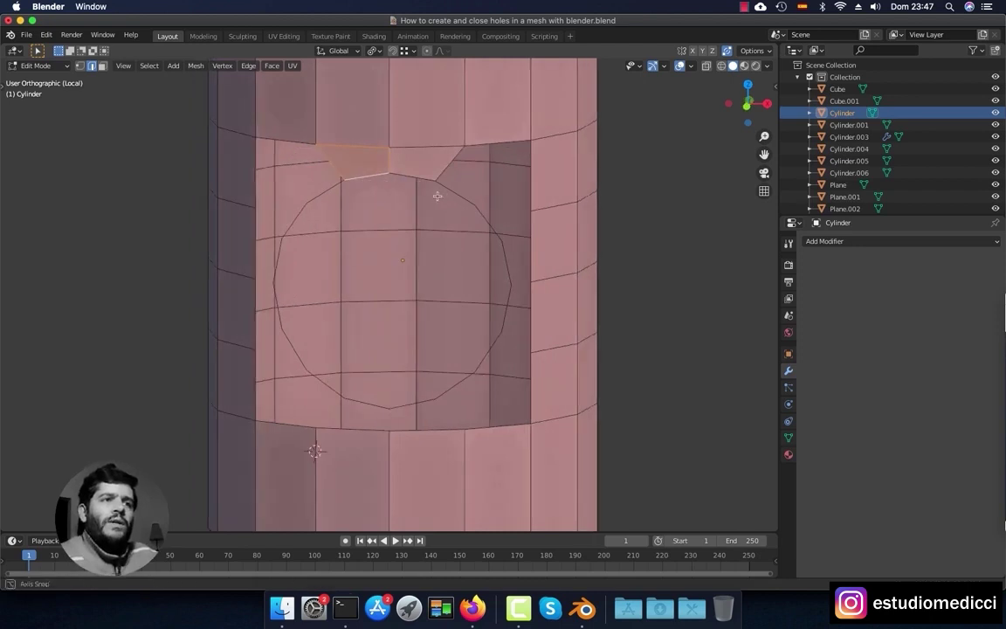
# - Fill faces between the ring and the opening's right border, continuing around the lower-right corner to the bottom middle
pyautogui.moveTo(439, 196); pyautogui.dragTo(476, 307, button='middle')
pyautogui.click(460, 320)
pyautogui.moveTo(481, 362); pyautogui.dragTo(483, 353, button='middle')
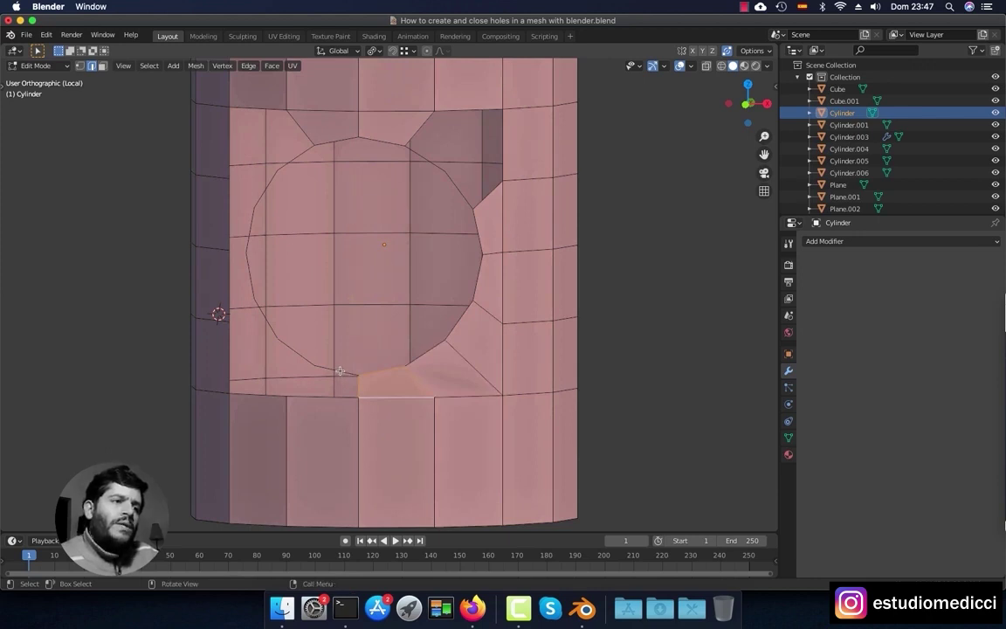
# - Fill faces from the ring's bottom middle around the opening's lower-left corner and up to the middle of its left border
pyautogui.click(342, 397)
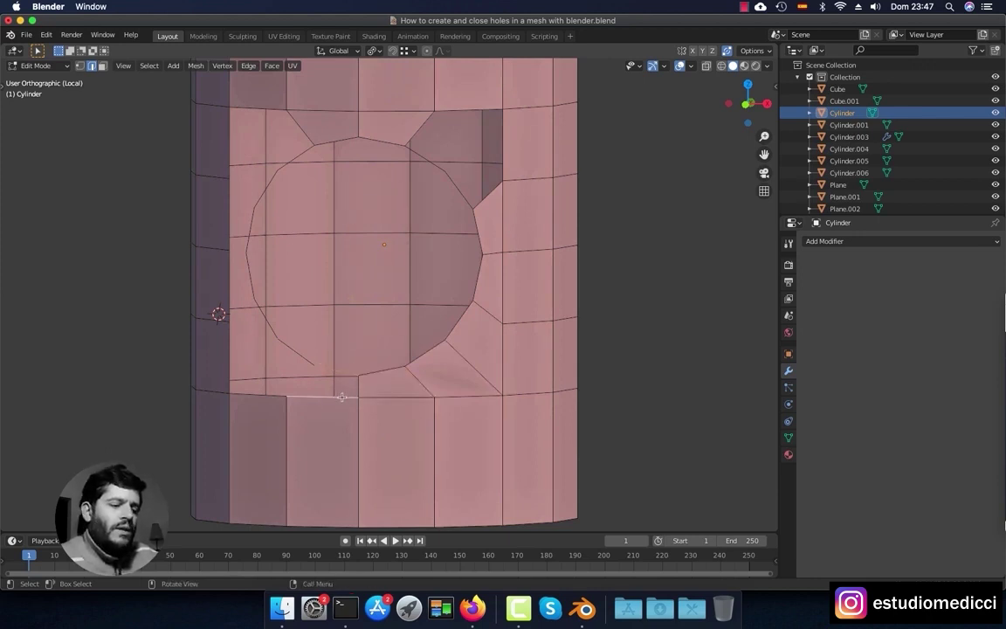
pyautogui.press('f')
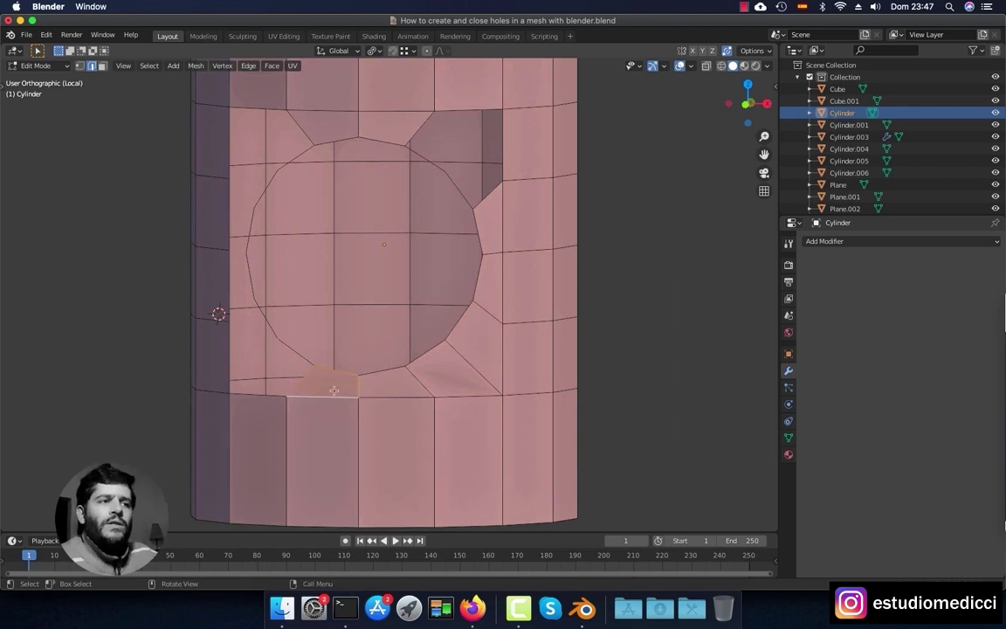
pyautogui.press('f')
pyautogui.press('f')
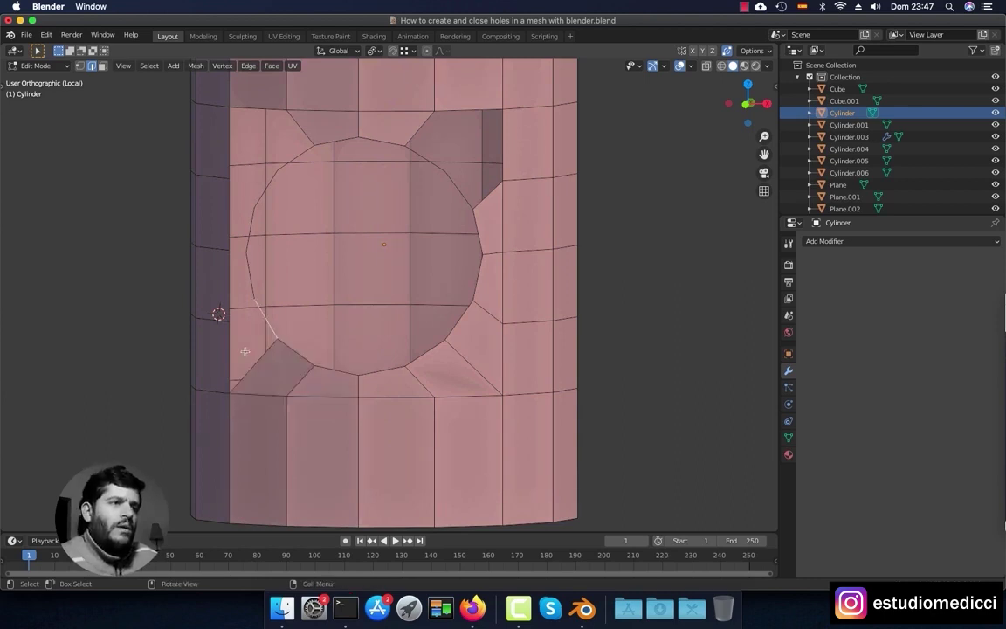
pyautogui.press('f')
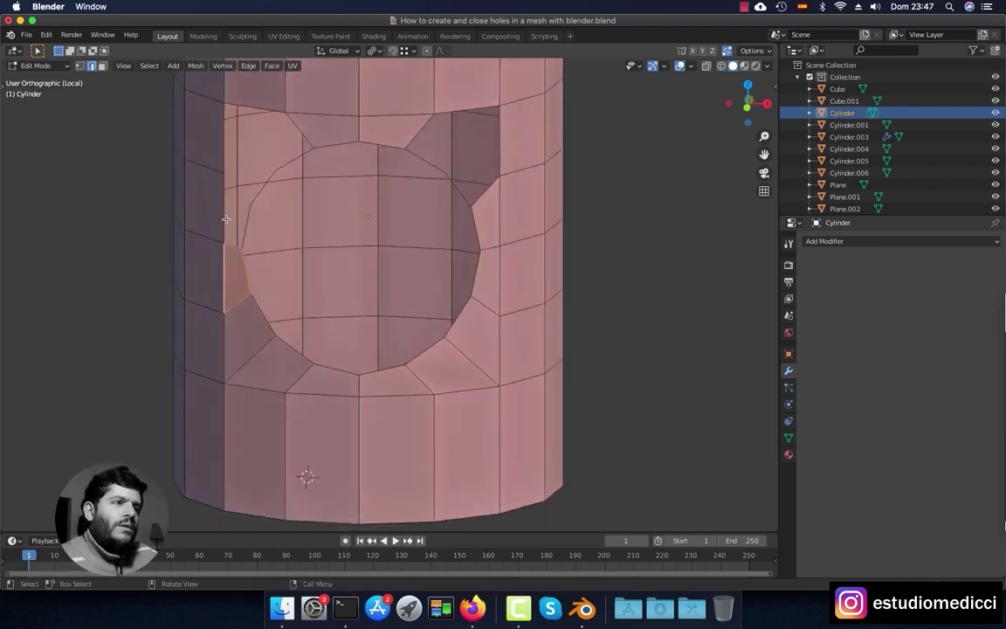
# - Fill the remaining faces between the ring and the opening's upper-left border and corner
pyautogui.click(226, 218)
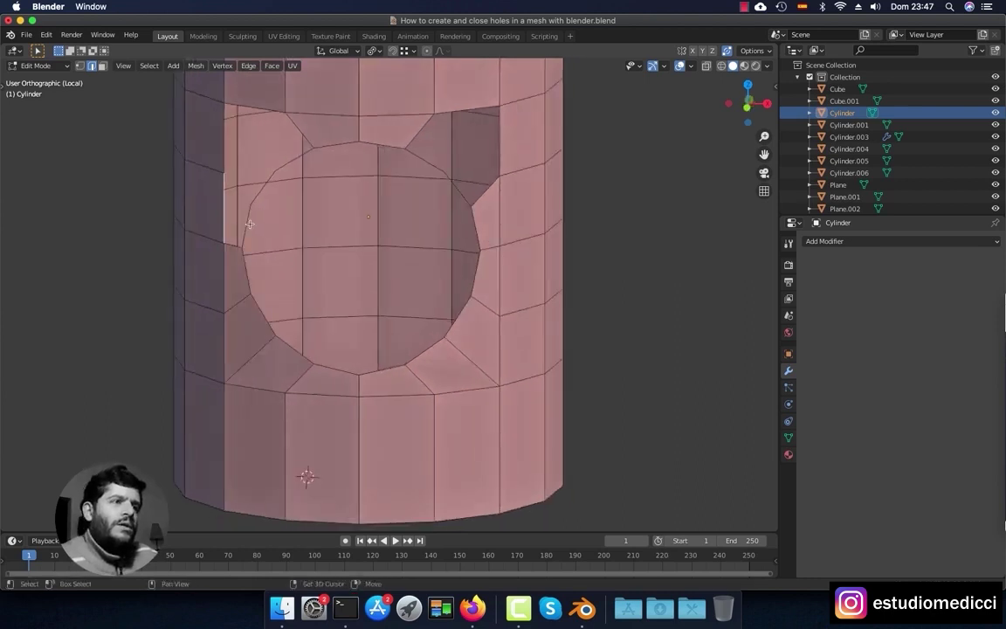
pyautogui.keyDown('shift'); pyautogui.click(250, 225); pyautogui.keyUp('shift')
pyautogui.press('f')
pyautogui.click(225, 155)
pyautogui.press('f')
pyautogui.press('f')
pyautogui.press('f')
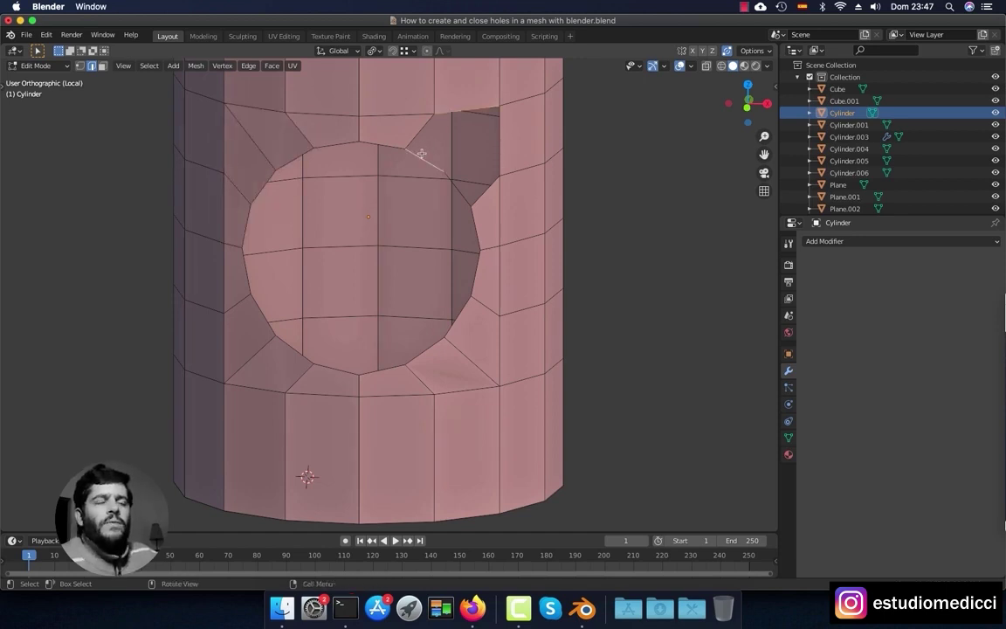
# - Fill the last two faces at the opening's upper-right corner to close the surface around the ring
pyautogui.press('f')
pyautogui.moveTo(494, 198); pyautogui.dragTo(492, 169, button='middle')
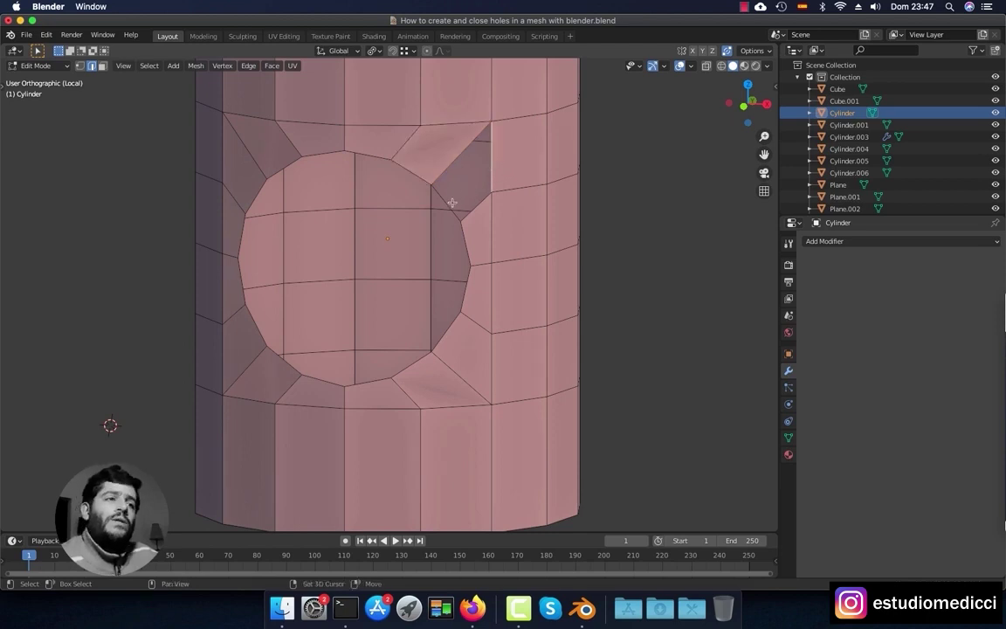
pyautogui.moveTo(410, 185); pyautogui.dragTo(488, 239, button='middle')
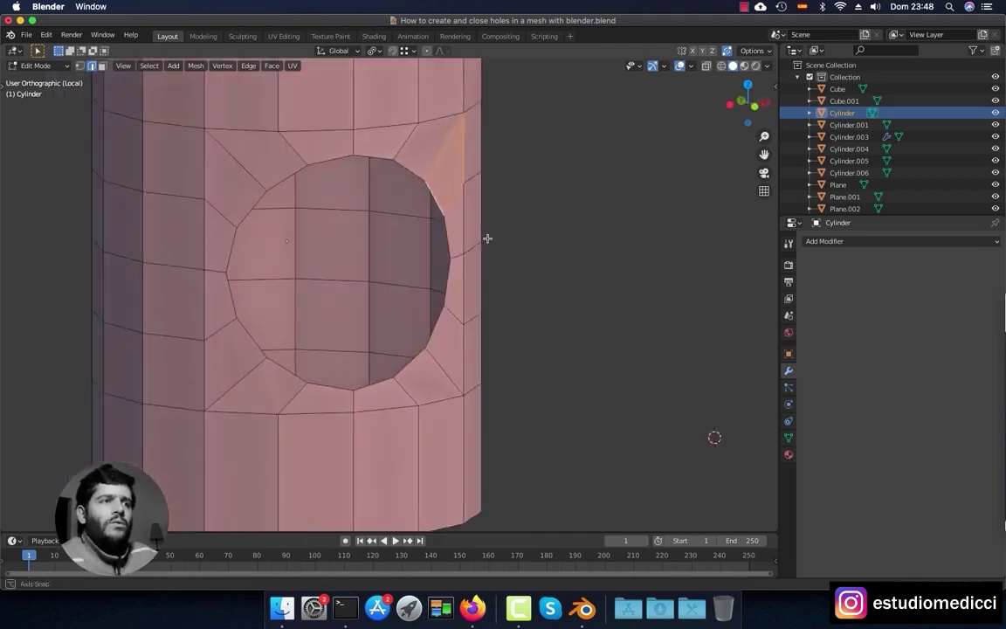
# - Select the round hole's edge loop and extrude it into the cylinder about 0.5 m along the Y axis
pyautogui.scroll(-5, 427, 248)
pyautogui.moveTo(427, 247); pyautogui.dragTo(411, 227, button='middle')
pyautogui.scroll(4, 355, 290)
pyautogui.press('alt')
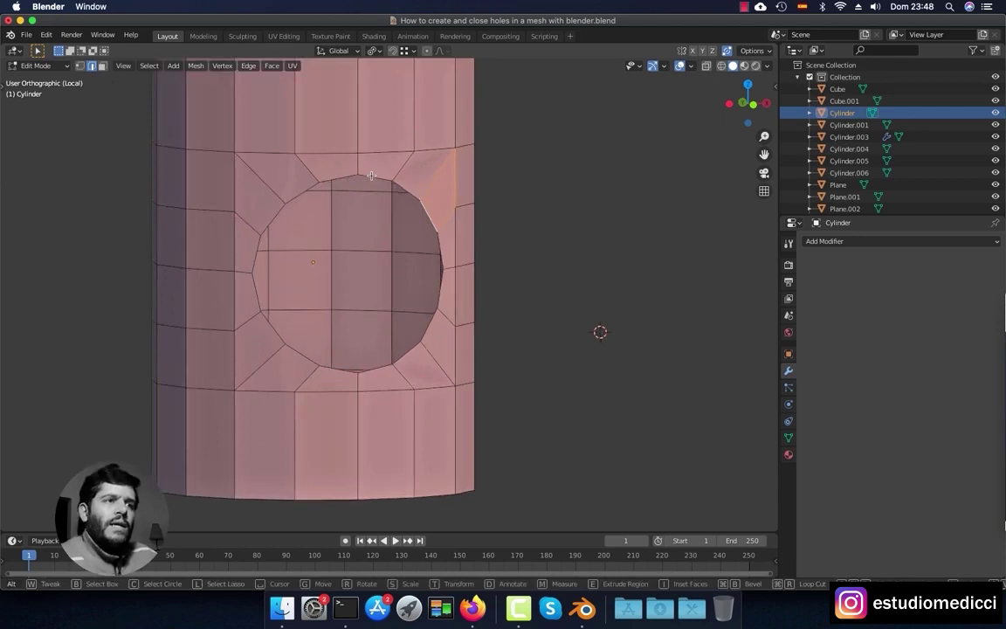
pyautogui.keyDown('alt'); pyautogui.click(371, 176); pyautogui.keyUp('alt')
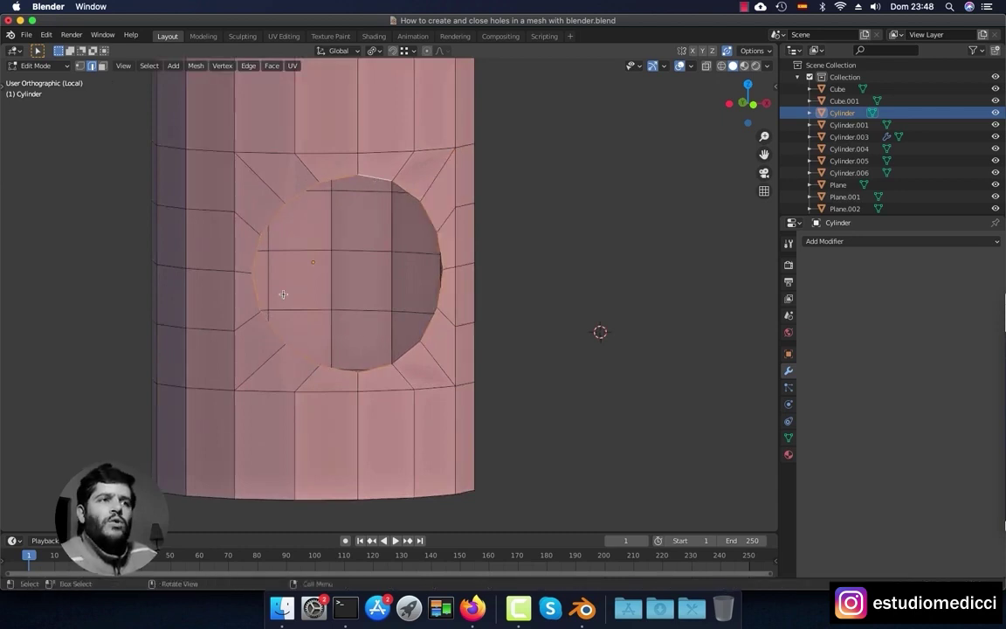
pyautogui.moveTo(378, 246); pyautogui.dragTo(512, 297, button='middle')
pyautogui.press('e')
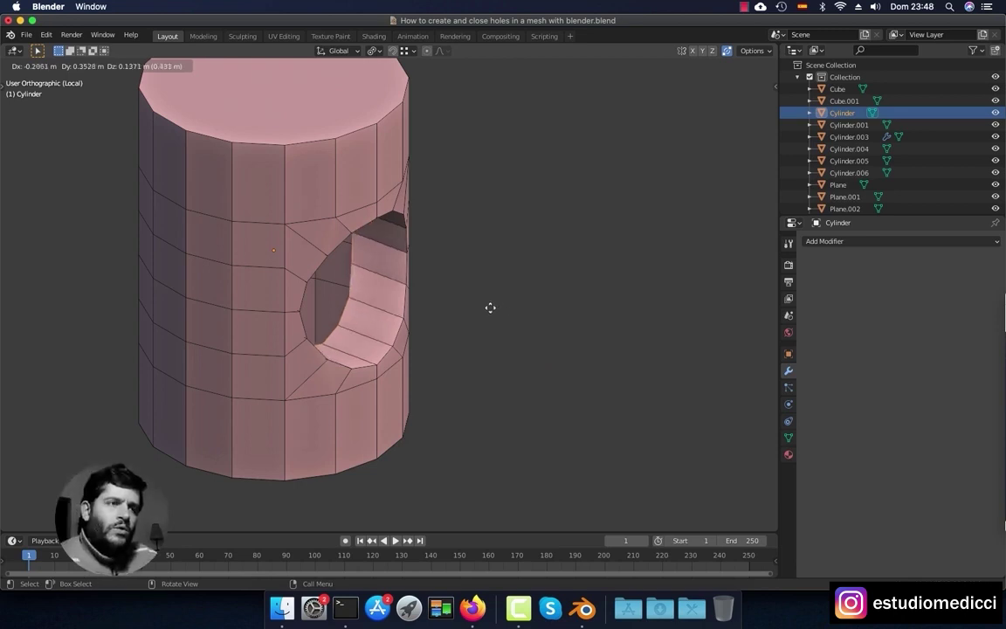
pyautogui.press('y')
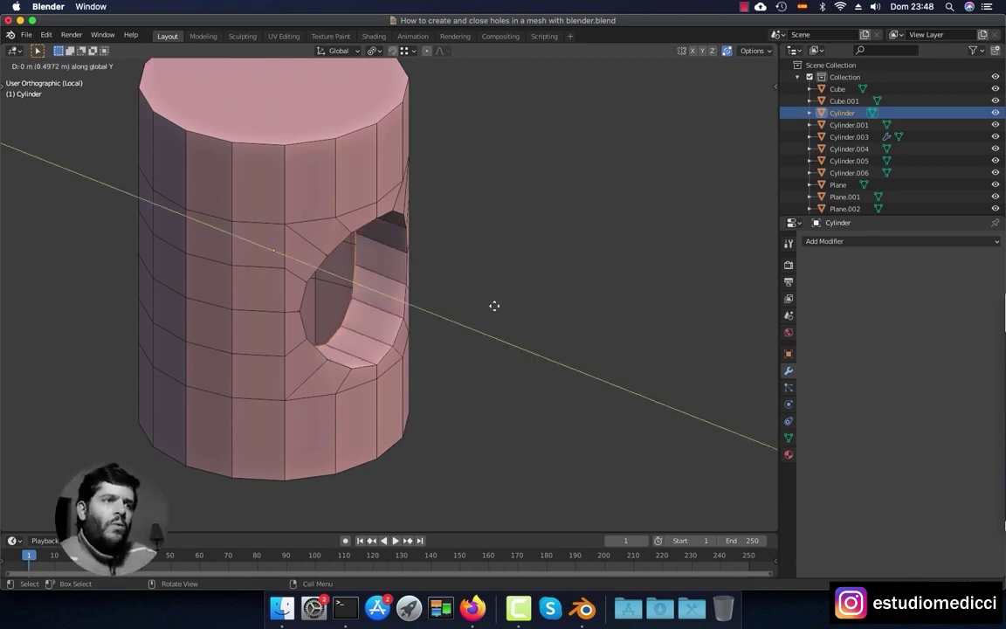
pyautogui.click(494, 304)
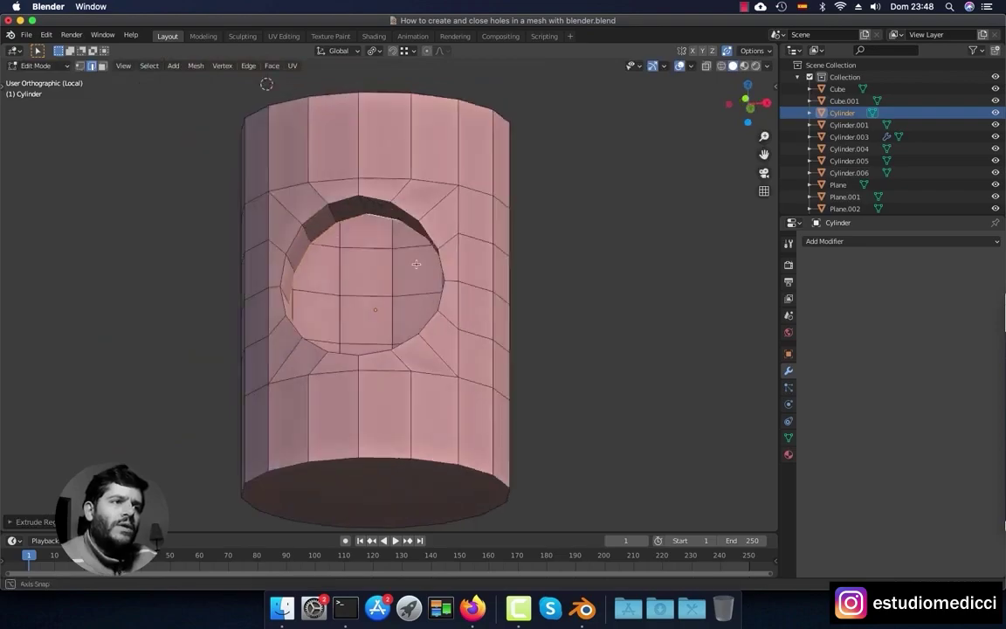